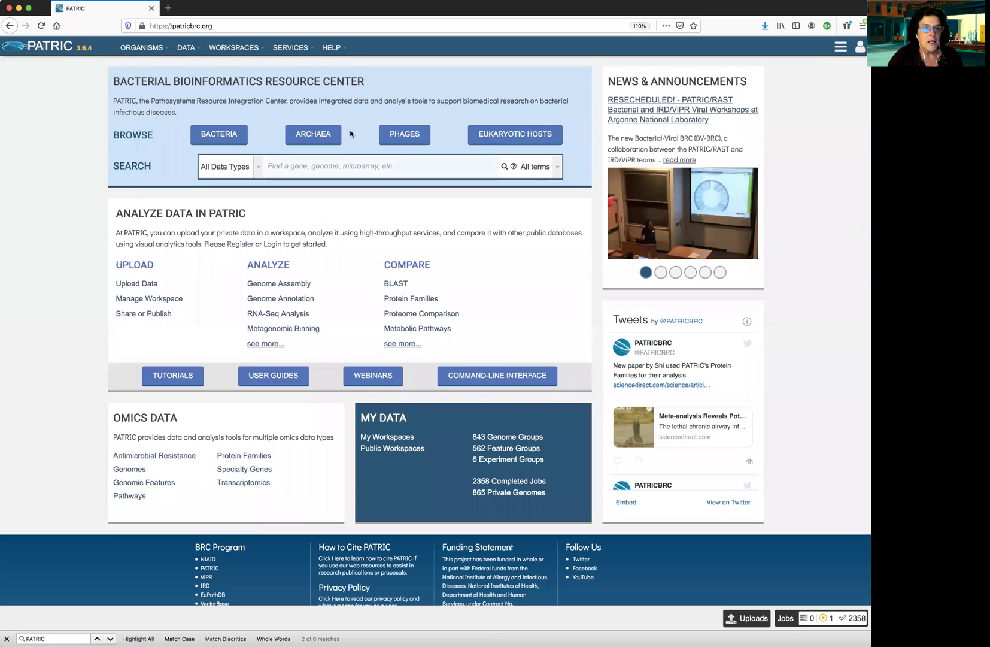
{"action": "left_click", "coordinate": [234, 51]}
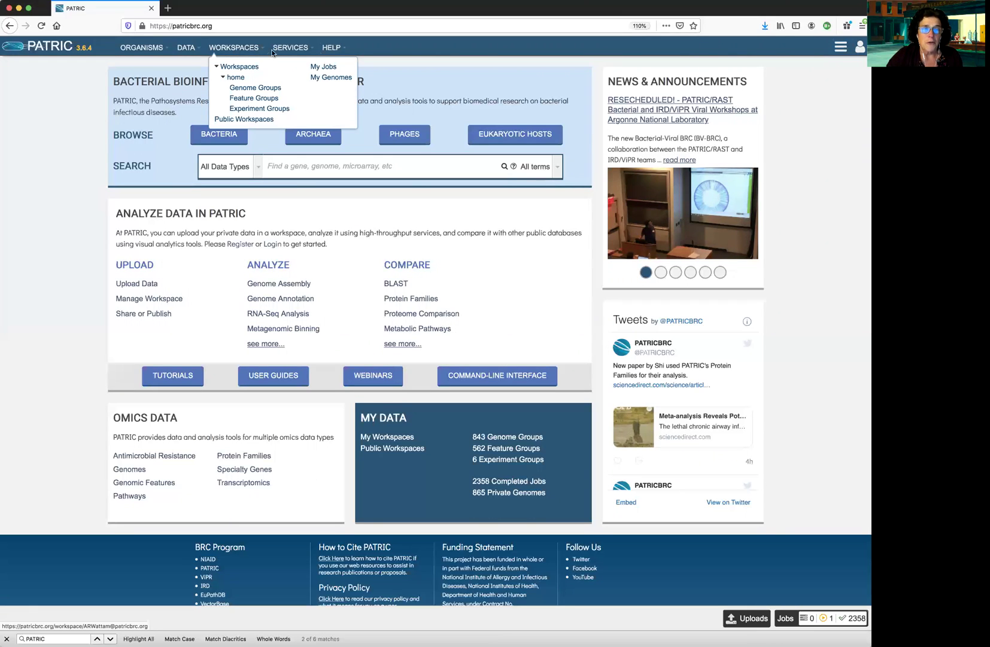
{"action": "left_click", "coordinate": [831, 205]}
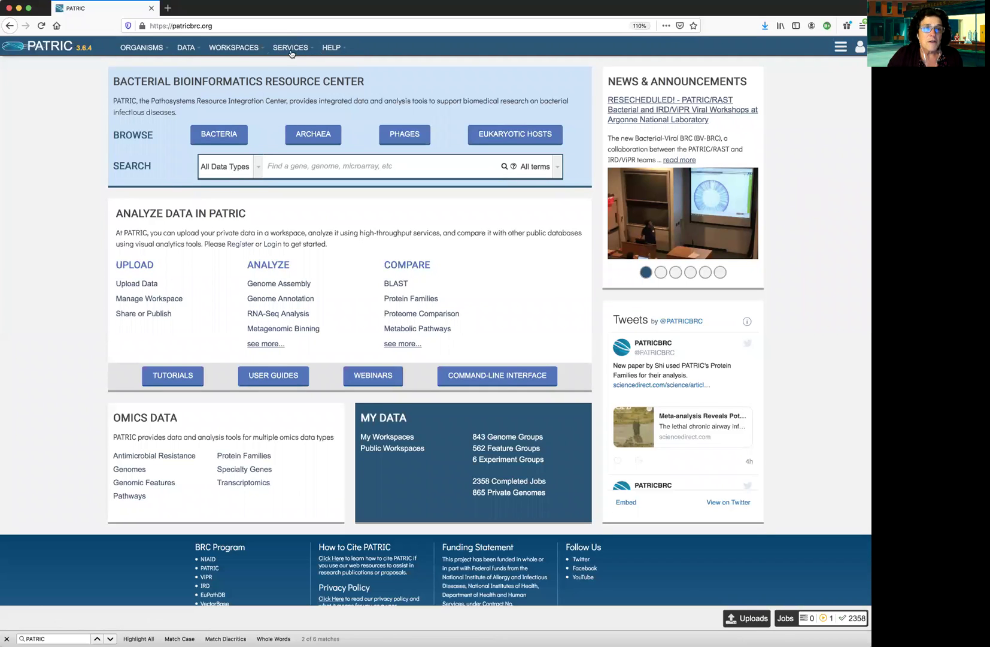
{"action": "left_click", "coordinate": [239, 48]}
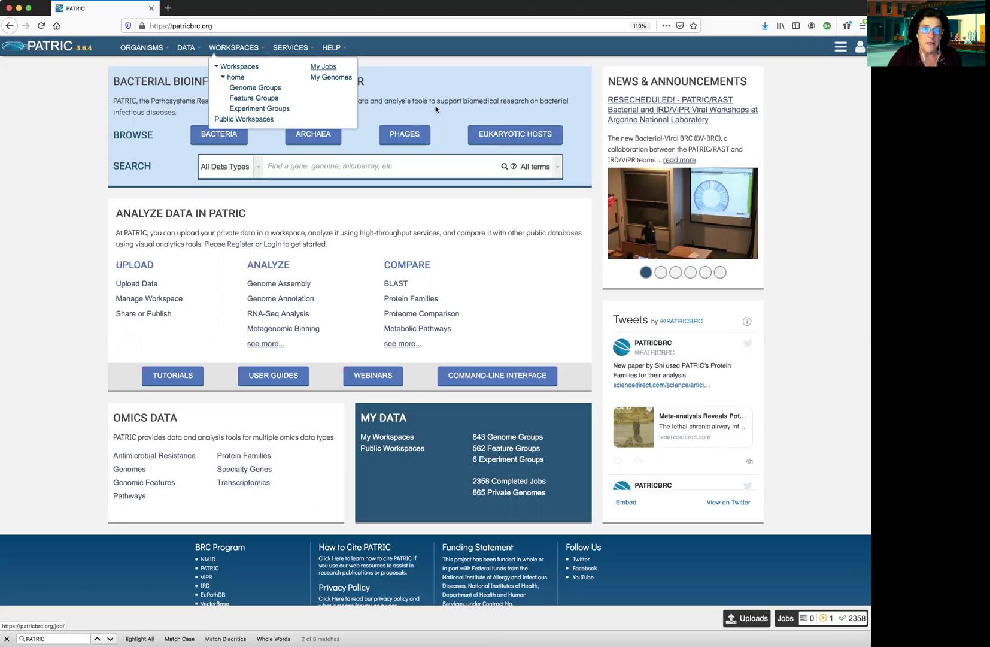
{"action": "left_click", "coordinate": [773, 235]}
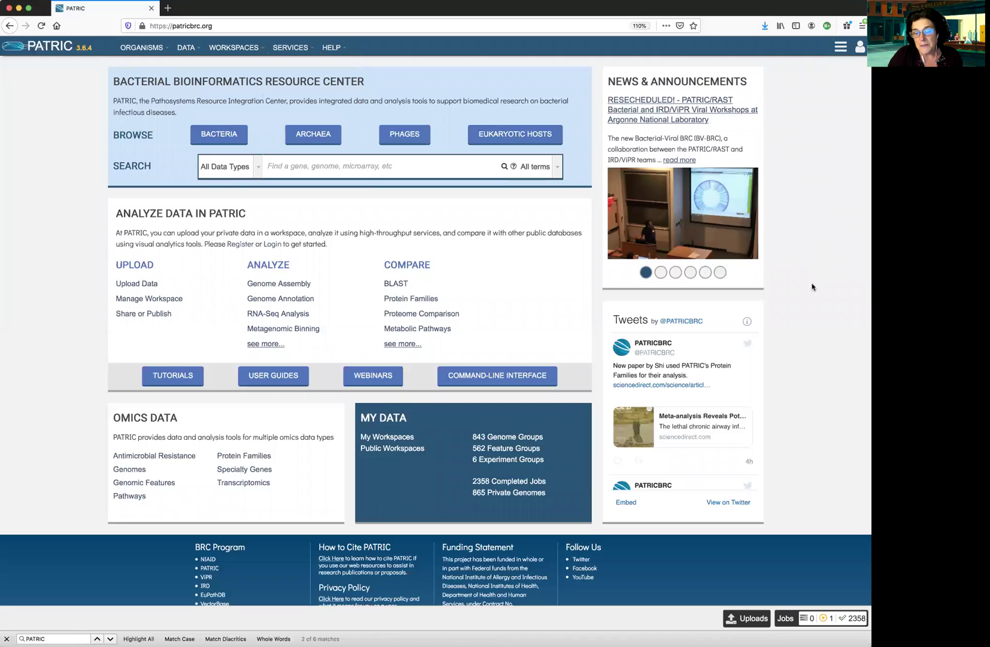
- Open the job status list and view the results of the completed CodonTree job 543410
{"action": "left_click", "coordinate": [789, 620]}
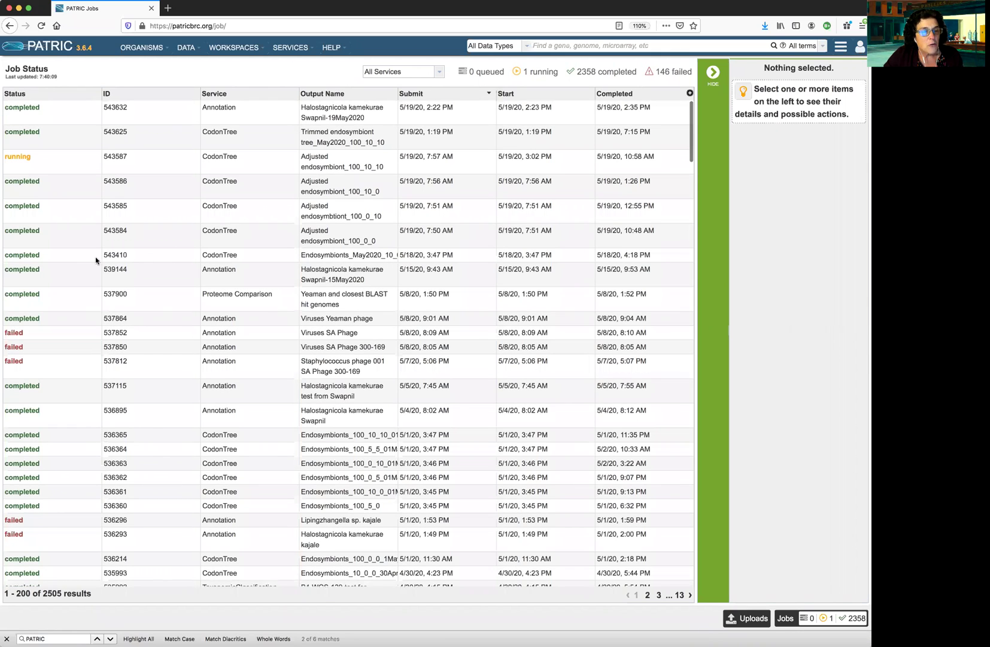
{"action": "scroll", "coordinate": [376, 254], "scroll_direction": "down", "scroll_amount": 1}
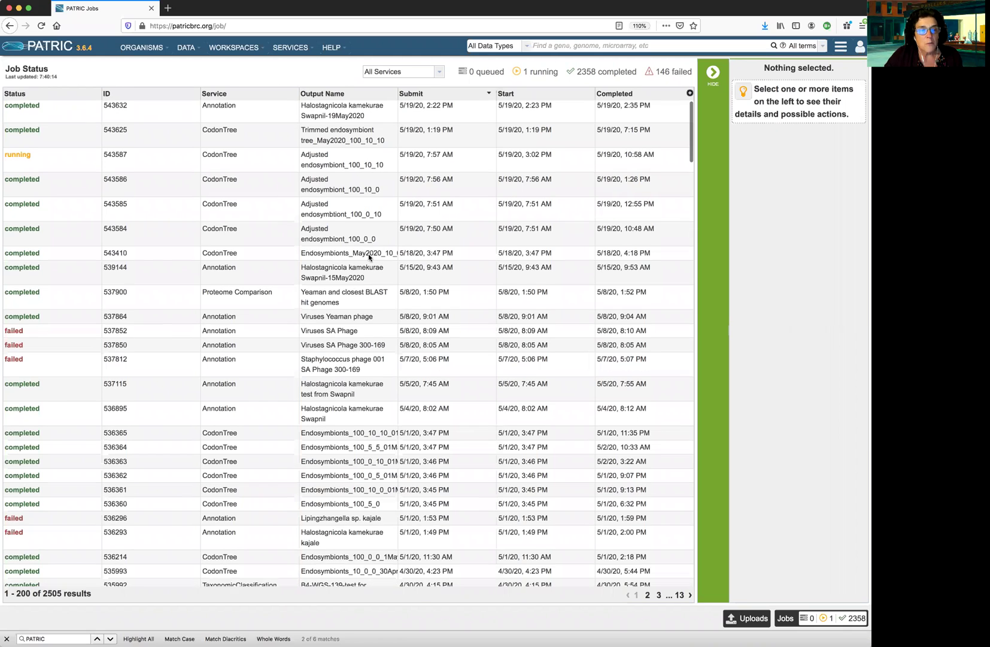
{"action": "scroll", "coordinate": [360, 253], "scroll_direction": "down", "scroll_amount": 1}
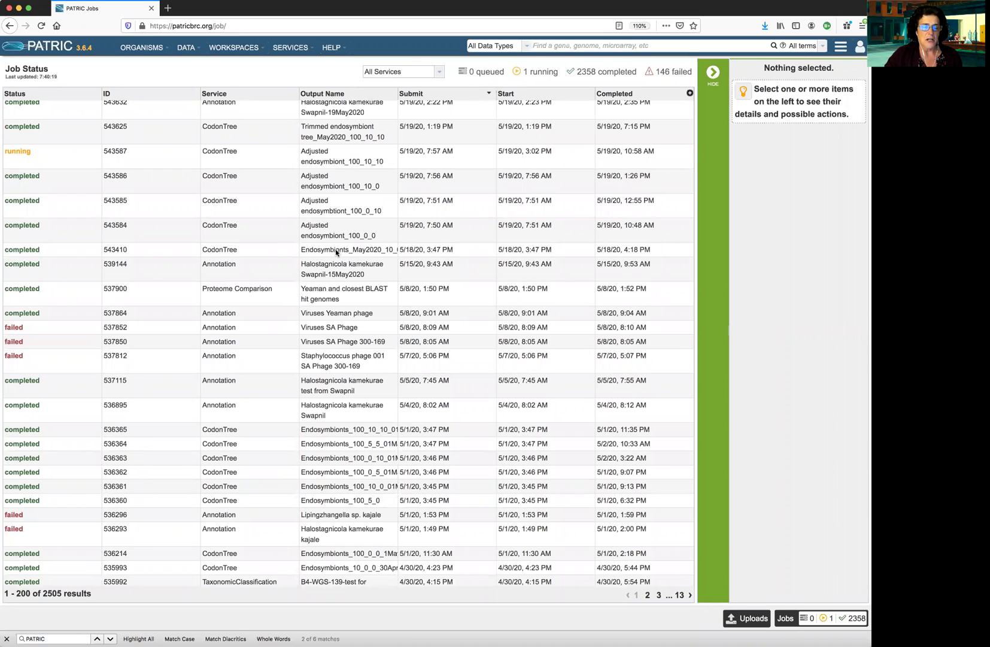
{"action": "left_click", "coordinate": [334, 251]}
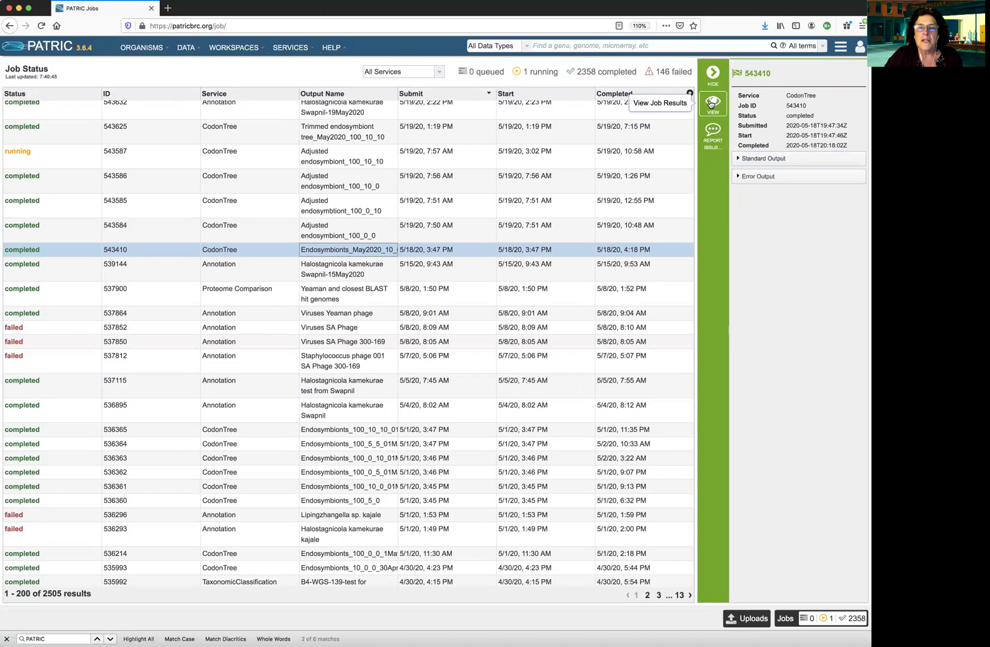
{"action": "left_click", "coordinate": [711, 104]}
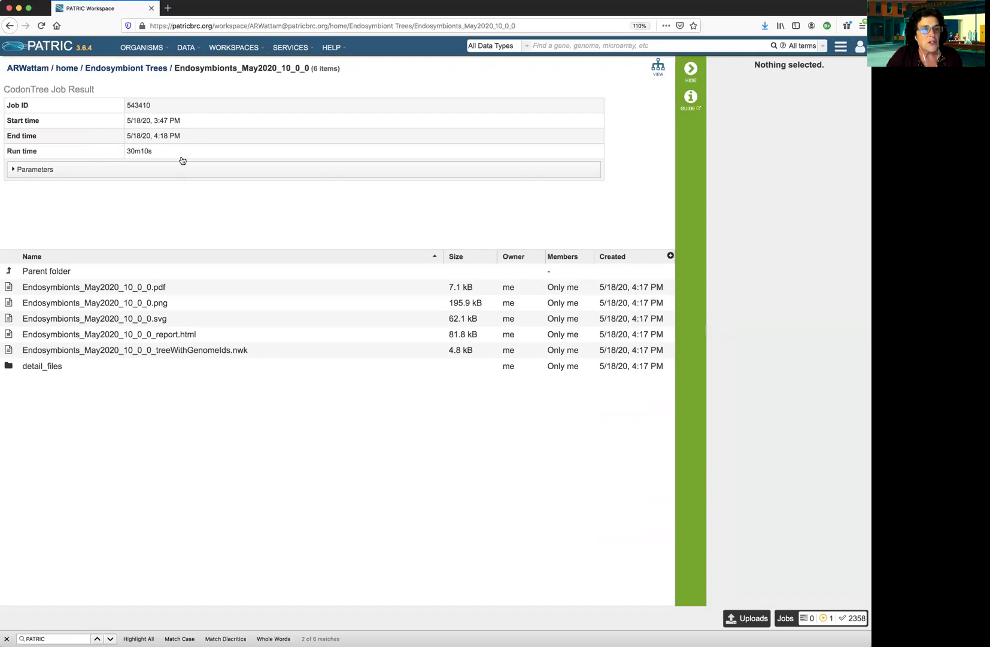
- Expand the CodonTree job's parameters, review them from bootstraps through maximum allowed duplications, and collapse them again
{"action": "left_click", "coordinate": [13, 171]}
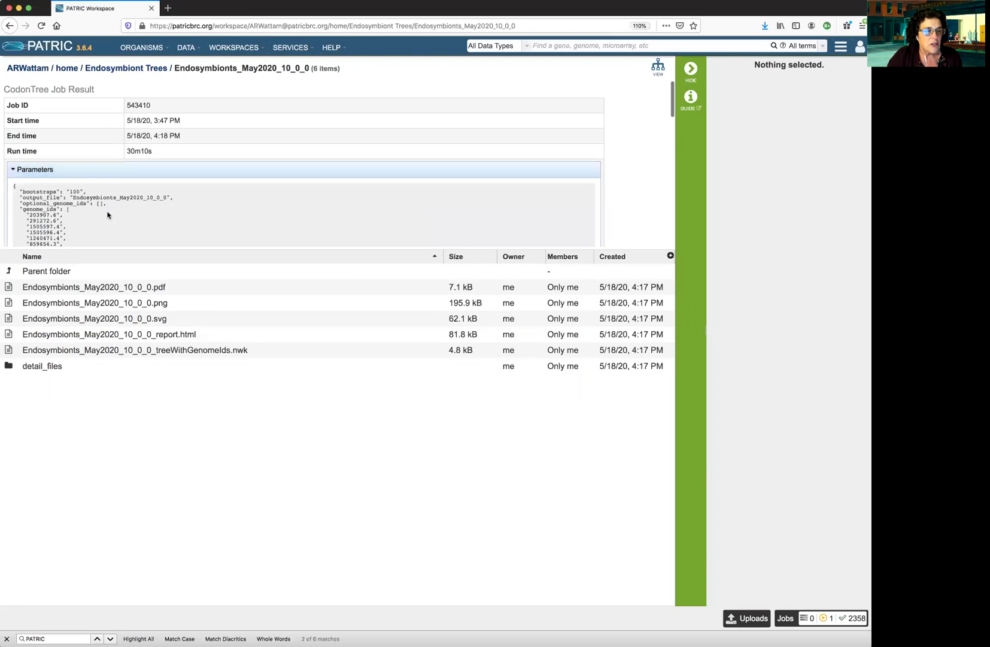
{"action": "scroll", "coordinate": [108, 215], "scroll_direction": "down", "scroll_amount": 3}
{"action": "scroll", "coordinate": [108, 215], "scroll_direction": "down", "scroll_amount": 10}
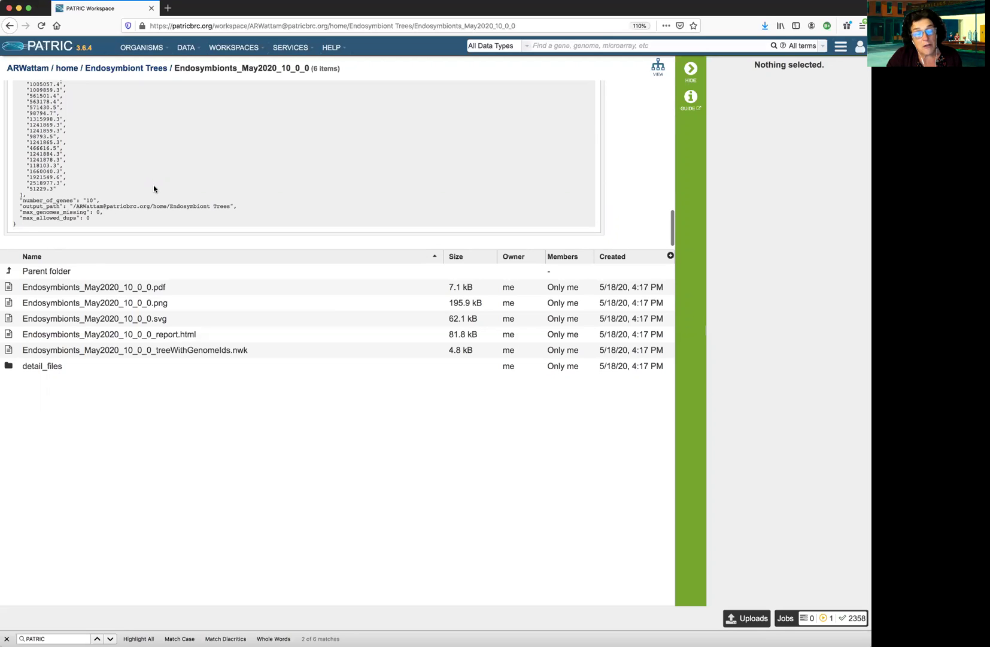
{"action": "scroll", "coordinate": [154, 189], "scroll_direction": "up", "scroll_amount": 1}
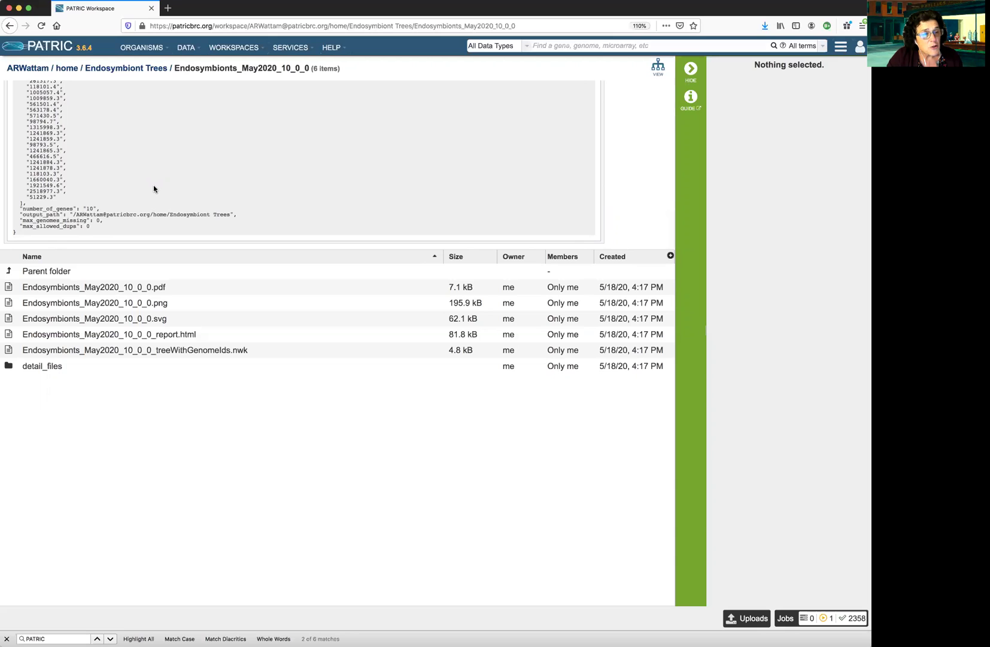
{"action": "scroll", "coordinate": [154, 188], "scroll_direction": "up", "scroll_amount": 10}
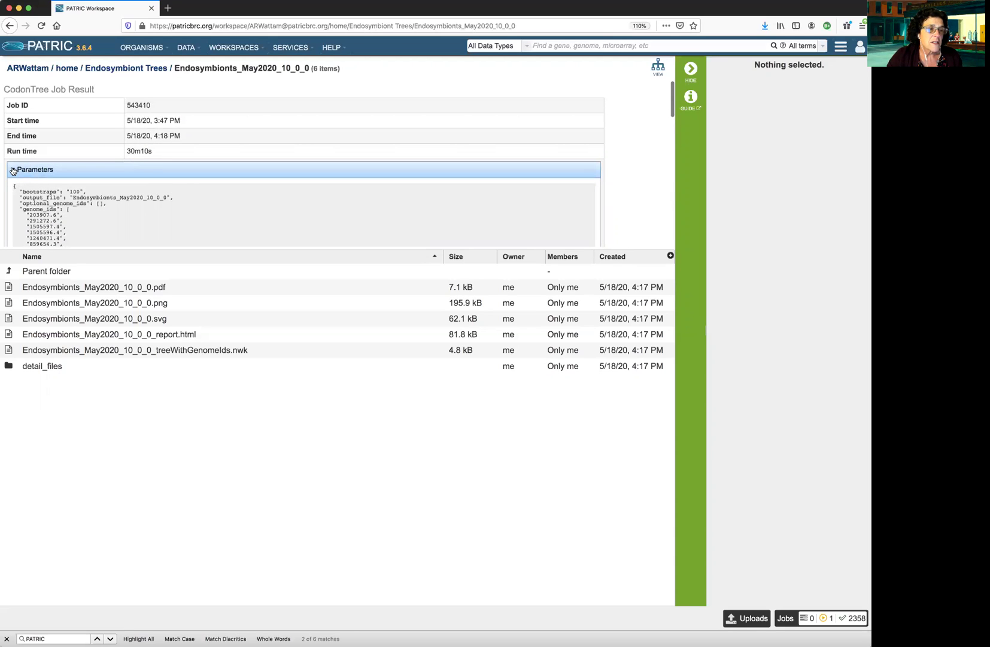
{"action": "left_click", "coordinate": [12, 170]}
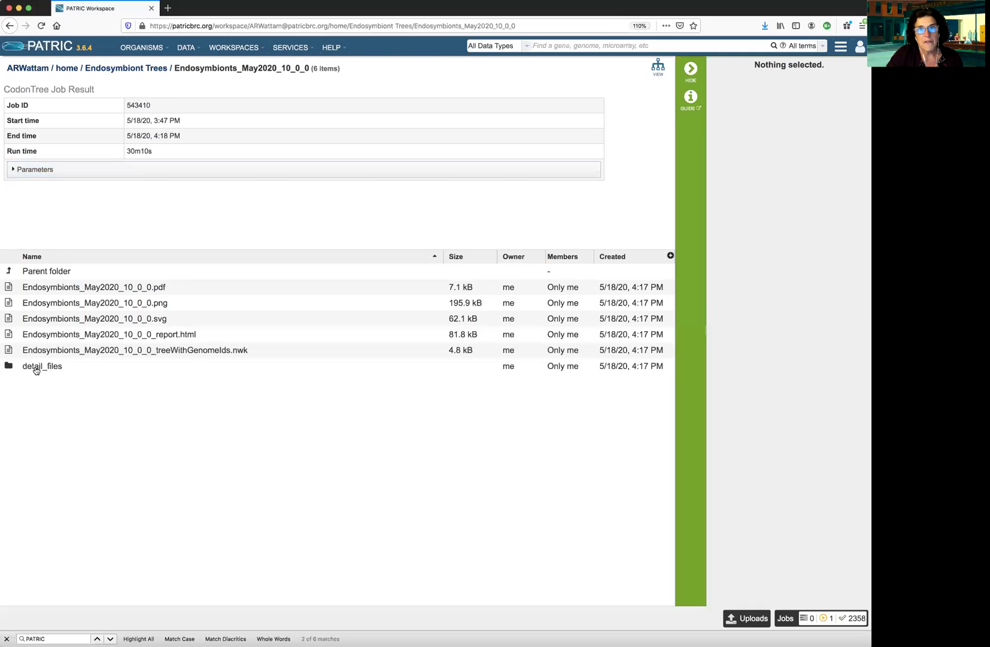
- View the file Endosymbionts_May2020_10_0_0_report.html and examine the genomes and support values across the rendered phylogenetic tree
{"action": "left_click", "coordinate": [219, 338]}
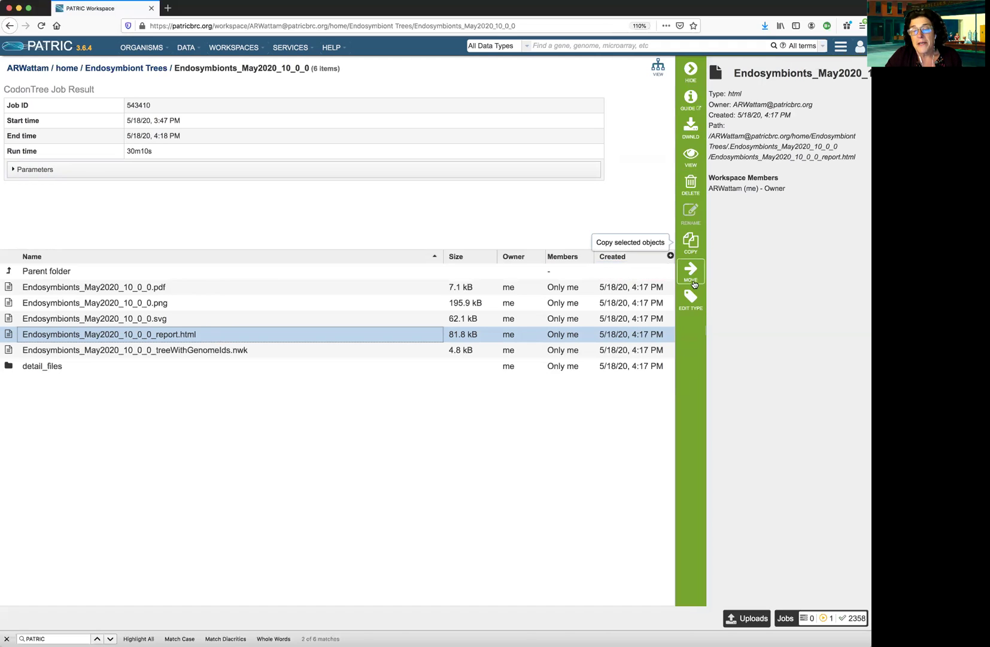
{"action": "left_click", "coordinate": [691, 154]}
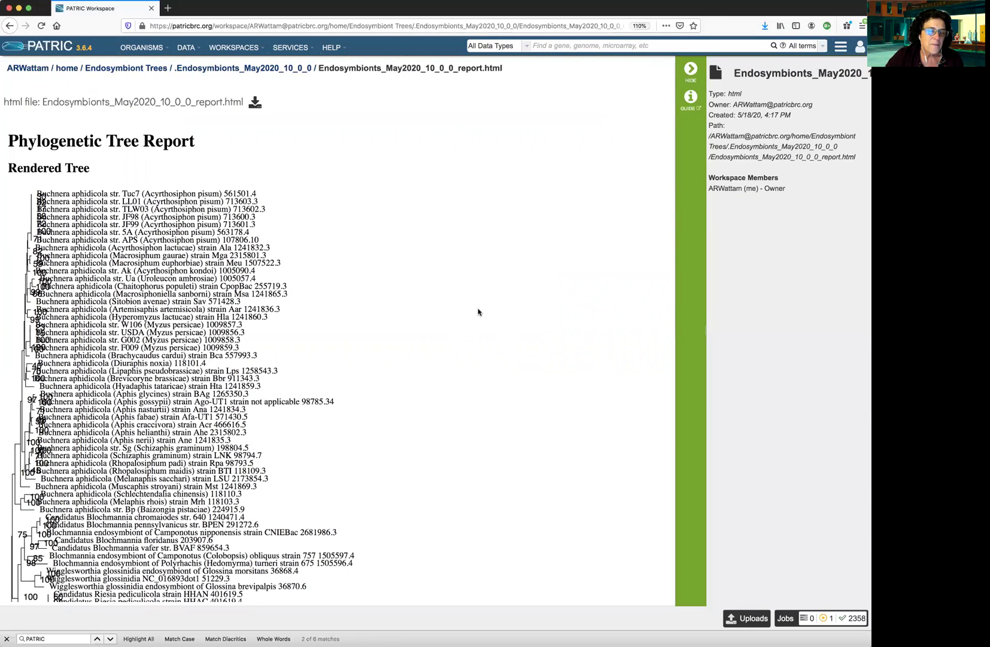
{"action": "scroll", "coordinate": [478, 311], "scroll_direction": "down", "scroll_amount": 1}
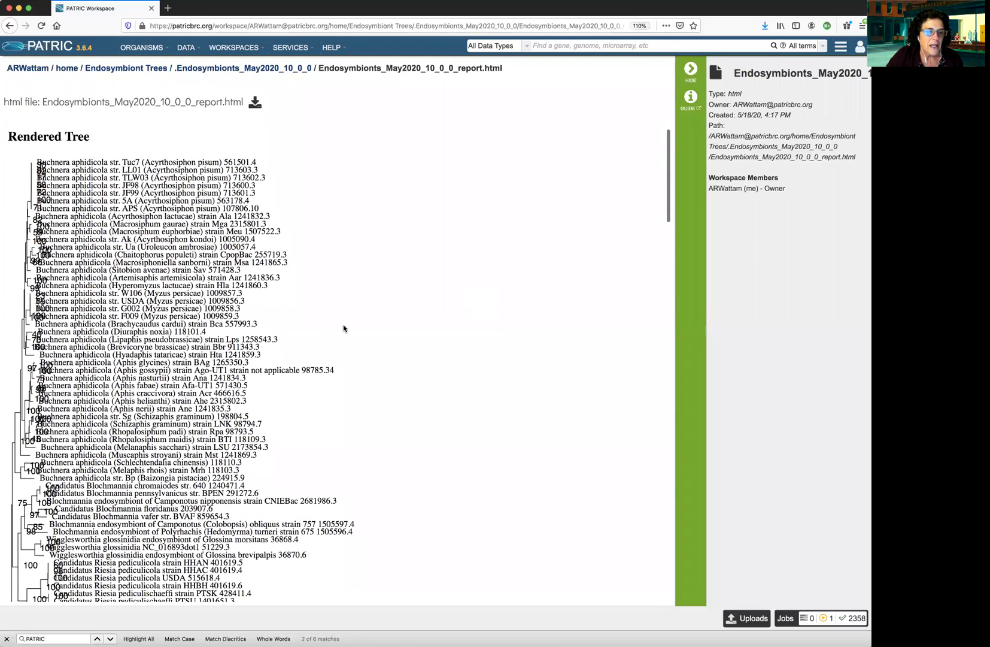
{"action": "scroll", "coordinate": [343, 328], "scroll_direction": "down", "scroll_amount": 4}
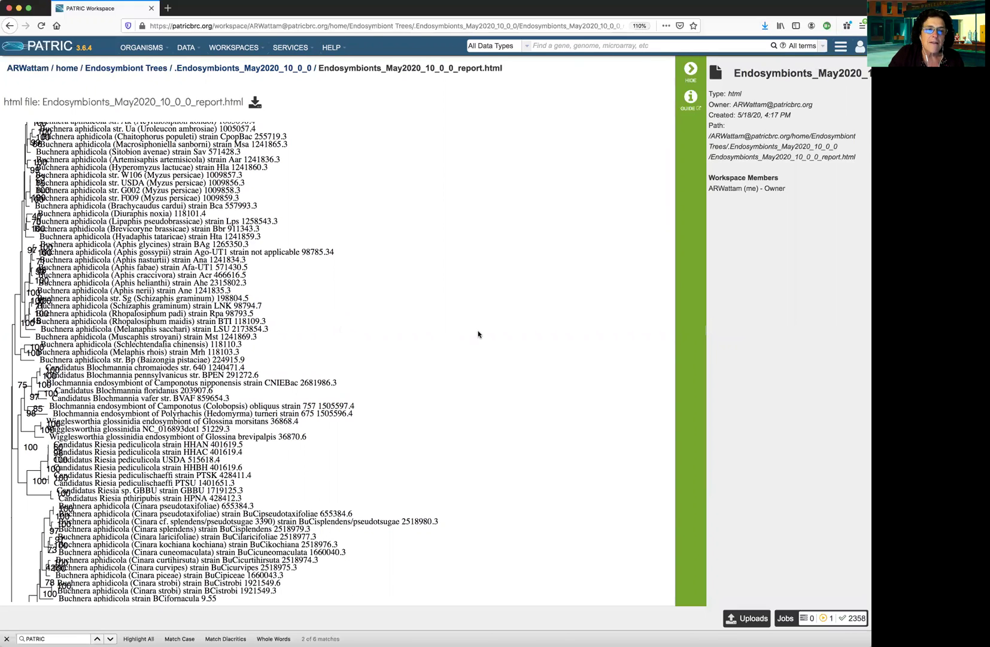
{"action": "scroll", "coordinate": [478, 333], "scroll_direction": "down", "scroll_amount": 3}
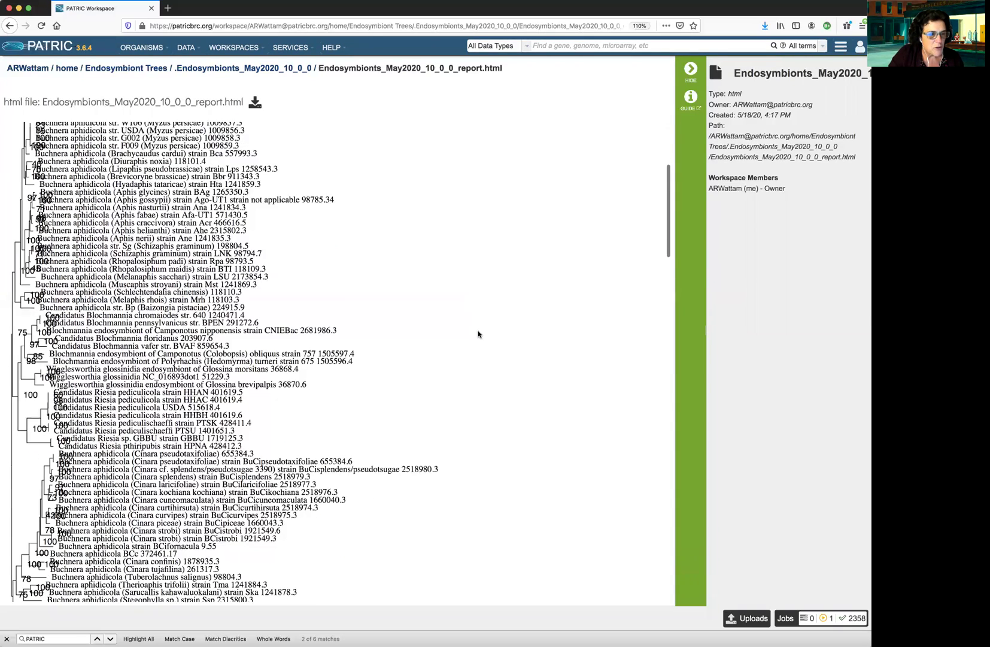
{"action": "scroll", "coordinate": [276, 214], "scroll_direction": "up", "scroll_amount": 3}
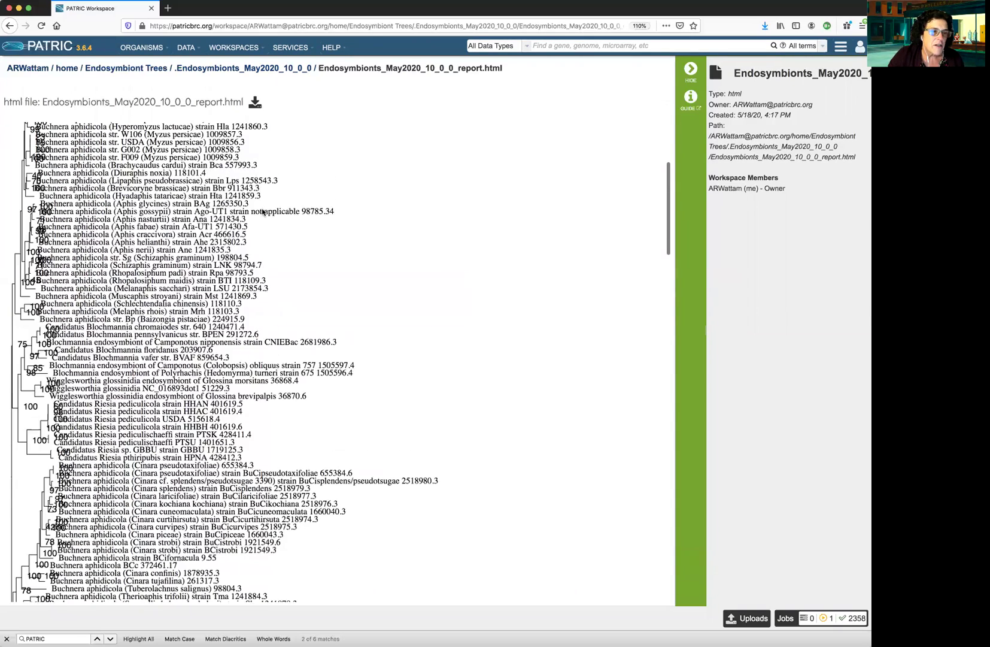
{"action": "scroll", "coordinate": [189, 293], "scroll_direction": "down", "scroll_amount": 4}
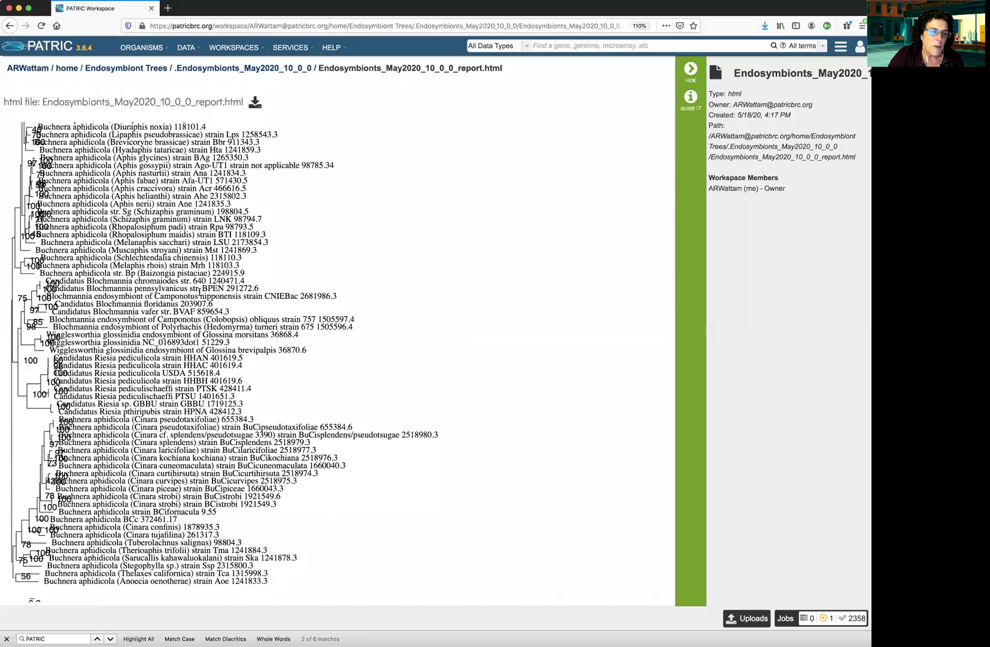
{"action": "scroll", "coordinate": [402, 283], "scroll_direction": "down", "scroll_amount": 2}
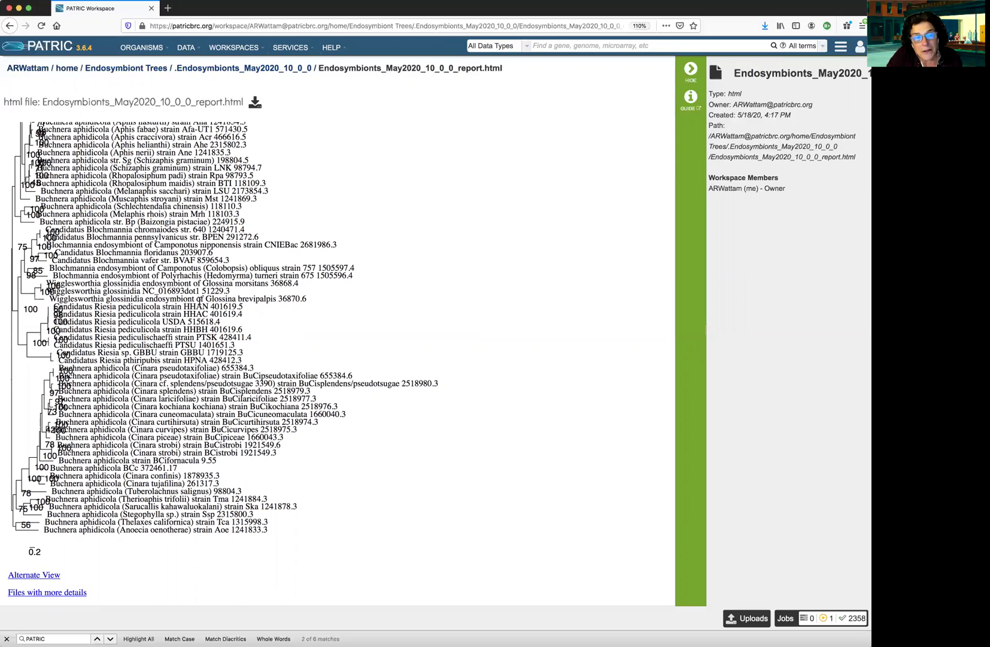
{"action": "scroll", "coordinate": [273, 332], "scroll_direction": "down", "scroll_amount": 2}
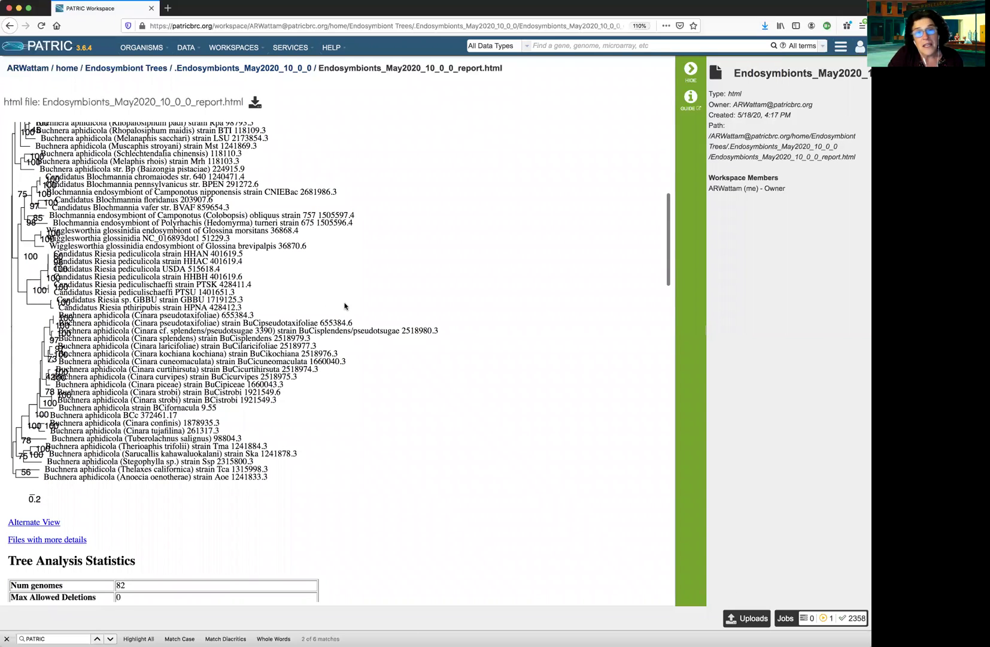
{"action": "scroll", "coordinate": [346, 303], "scroll_direction": "down", "scroll_amount": 3}
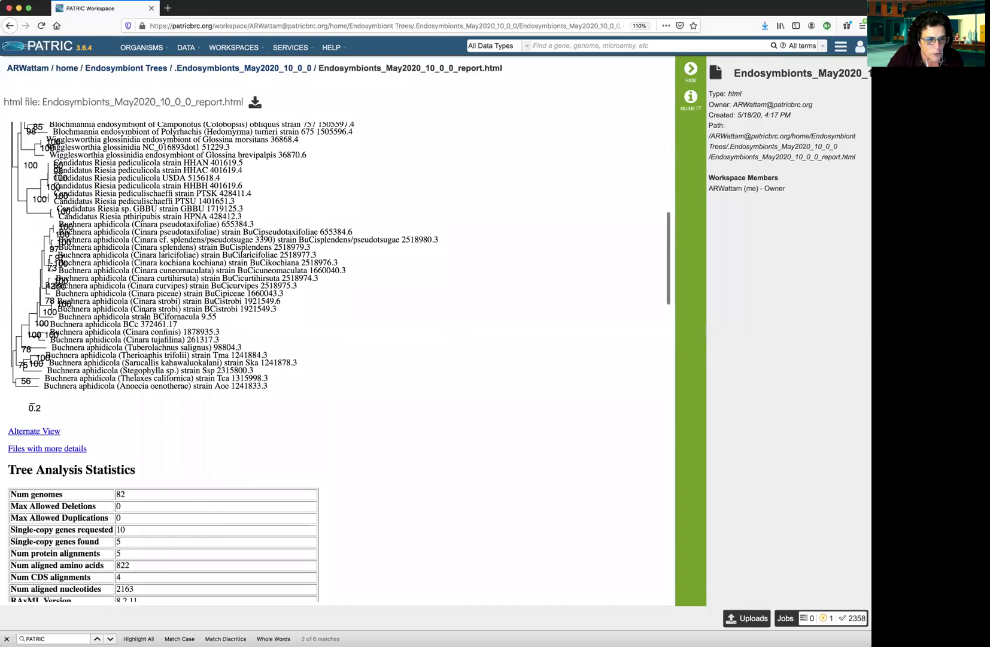
{"action": "scroll", "coordinate": [144, 314], "scroll_direction": "up", "scroll_amount": 2}
{"action": "scroll", "coordinate": [144, 314], "scroll_direction": "up", "scroll_amount": 9}
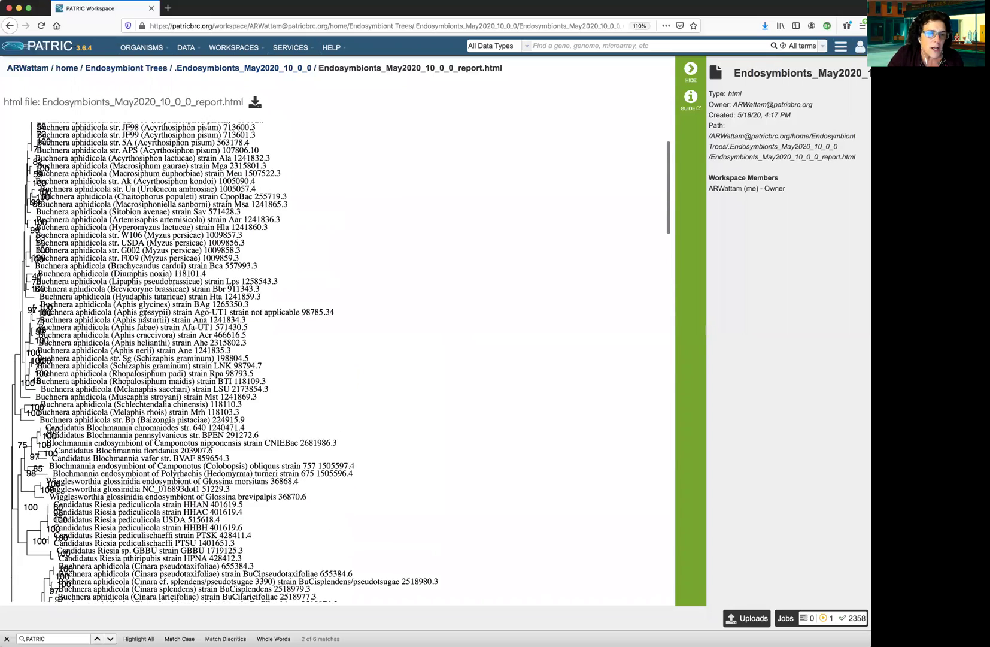
{"action": "scroll", "coordinate": [144, 312], "scroll_direction": "up", "scroll_amount": 6}
{"action": "scroll", "coordinate": [144, 313], "scroll_direction": "down", "scroll_amount": 10}
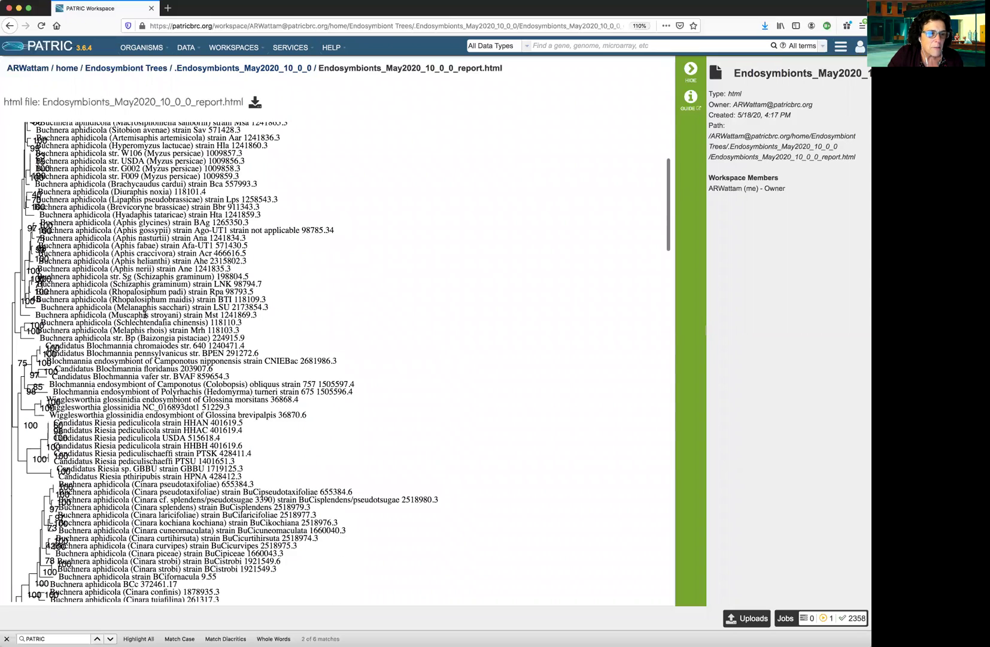
{"action": "scroll", "coordinate": [144, 313], "scroll_direction": "down", "scroll_amount": 3}
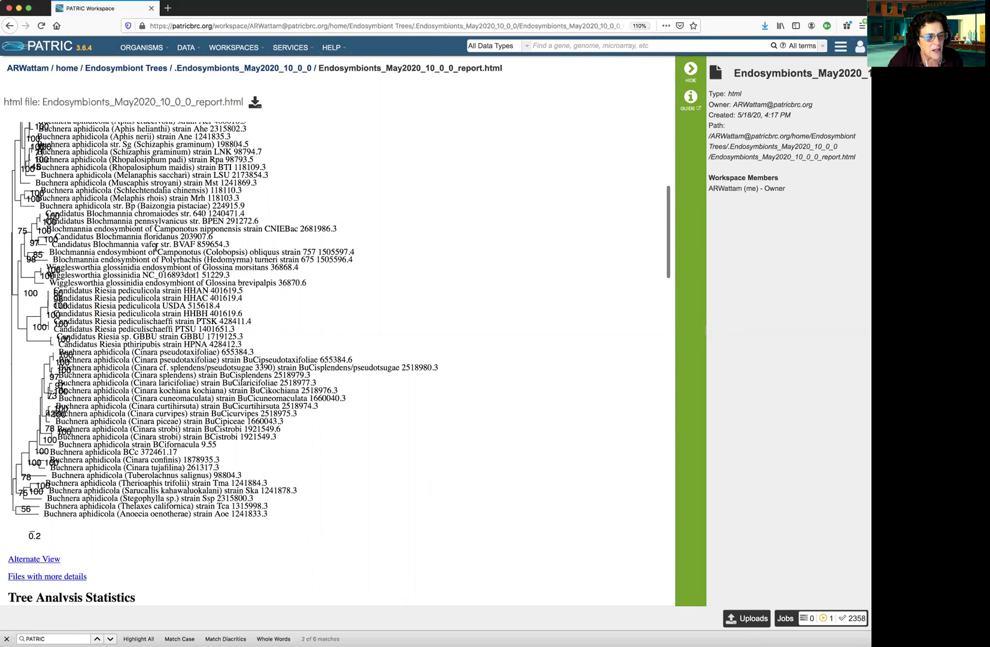
{"action": "scroll", "coordinate": [156, 247], "scroll_direction": "down", "scroll_amount": 5}
{"action": "scroll", "coordinate": [156, 246], "scroll_direction": "up", "scroll_amount": 4}
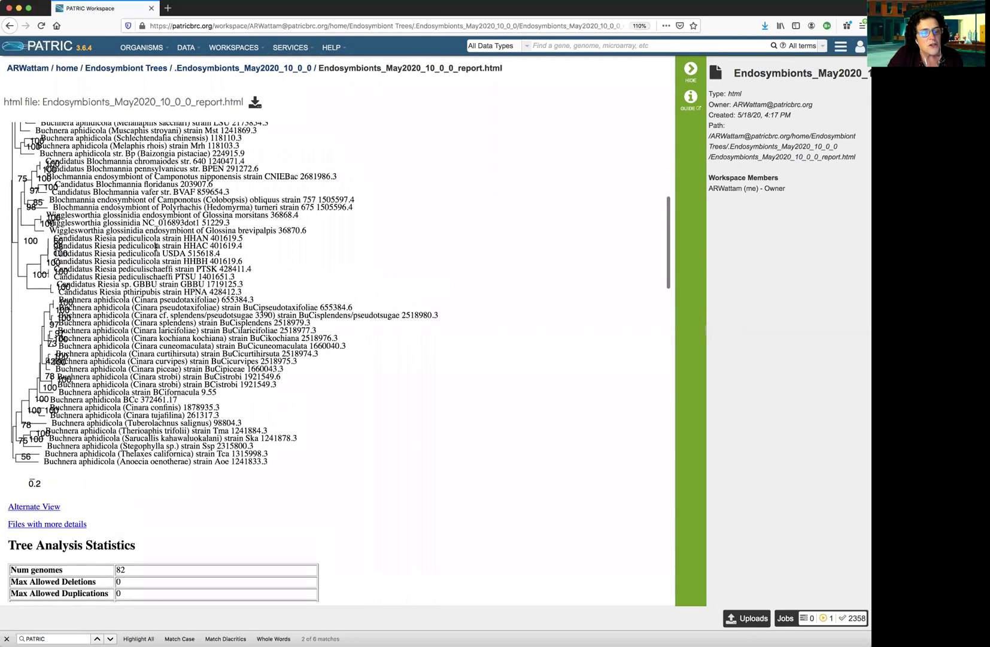
{"action": "scroll", "coordinate": [155, 246], "scroll_direction": "up", "scroll_amount": 2}
{"action": "scroll", "coordinate": [156, 246], "scroll_direction": "up", "scroll_amount": 1}
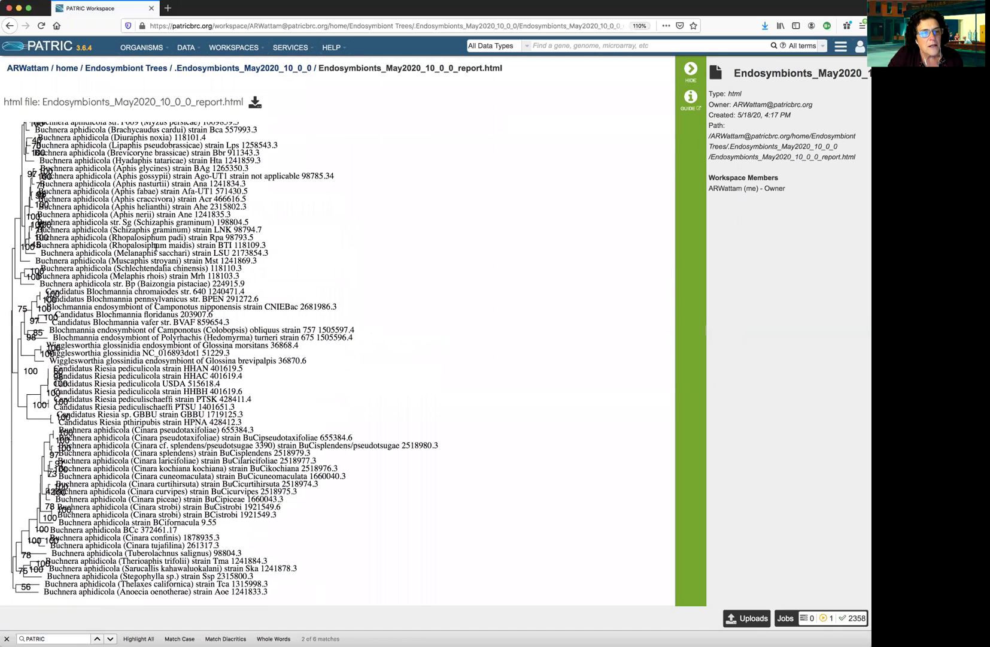
{"action": "scroll", "coordinate": [156, 245], "scroll_direction": "up", "scroll_amount": 1}
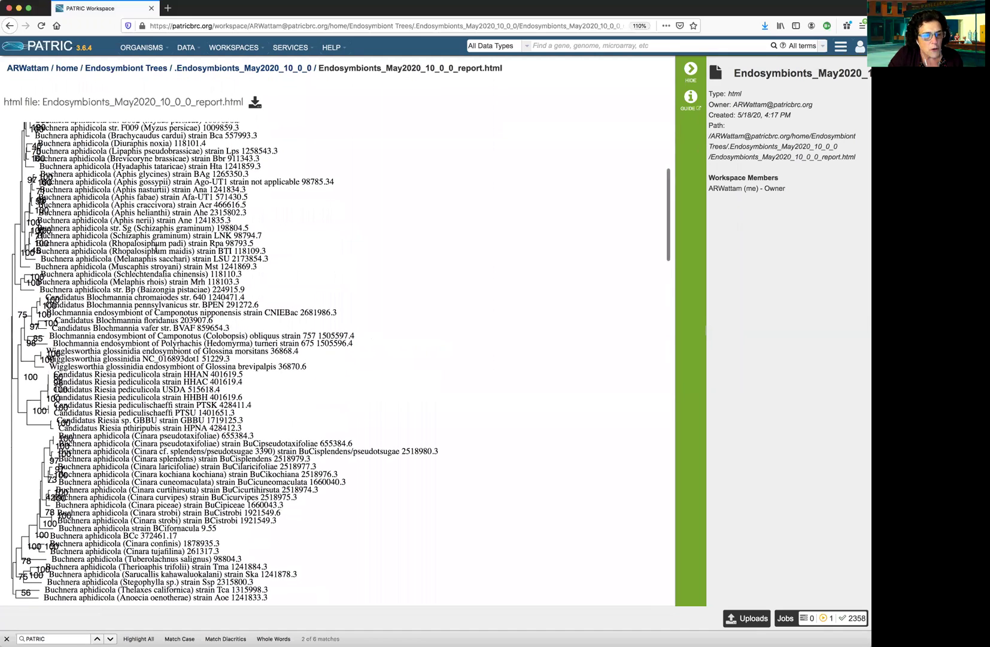
- Examine the report's tree analysis statistics, RAxML command line and the beginning of the genome statistics
{"action": "scroll", "coordinate": [155, 246], "scroll_direction": "down", "scroll_amount": 8}
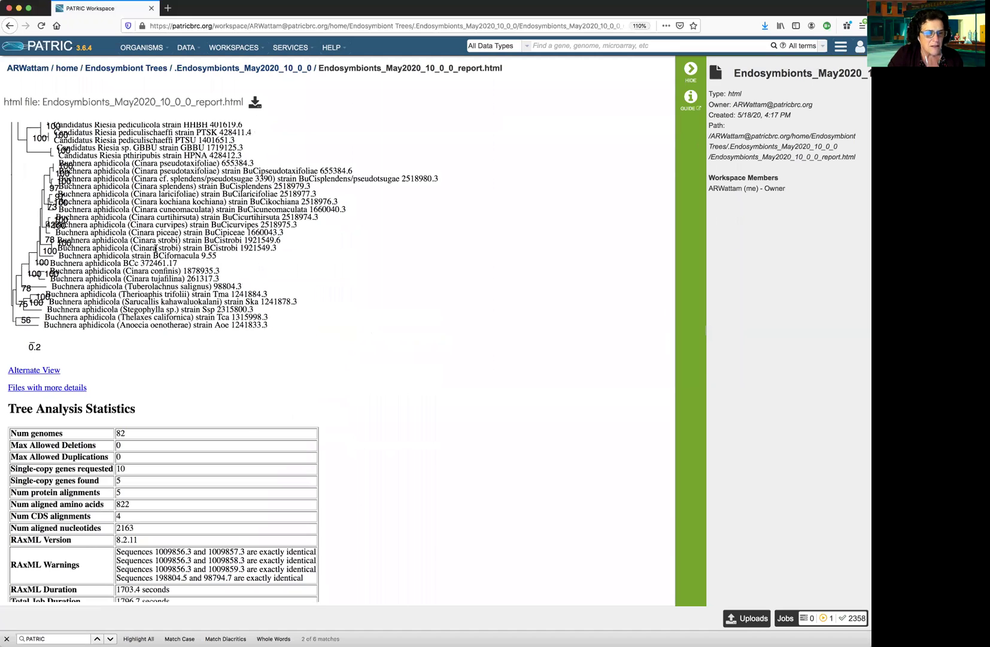
{"action": "scroll", "coordinate": [155, 247], "scroll_direction": "down", "scroll_amount": 3}
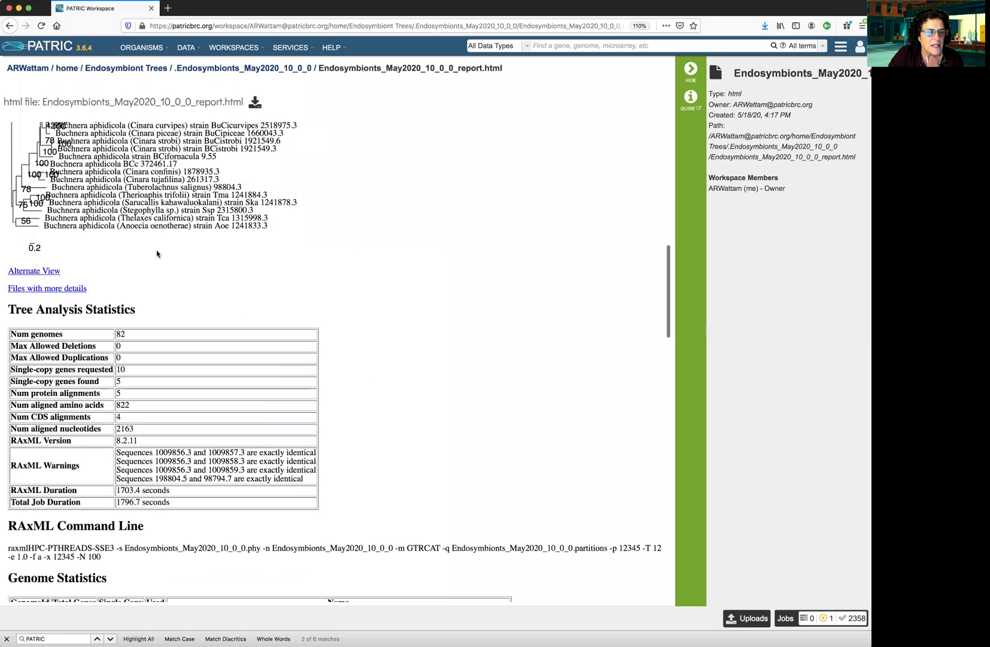
{"action": "scroll", "coordinate": [157, 254], "scroll_direction": "down", "scroll_amount": 4}
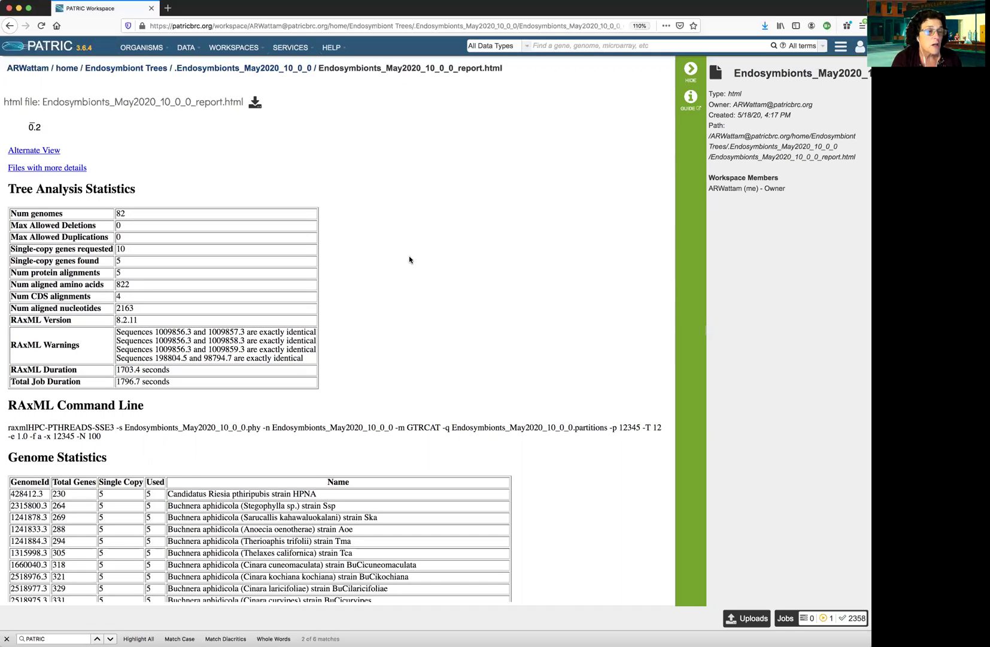
{"action": "scroll", "coordinate": [418, 255], "scroll_direction": "down", "scroll_amount": 1}
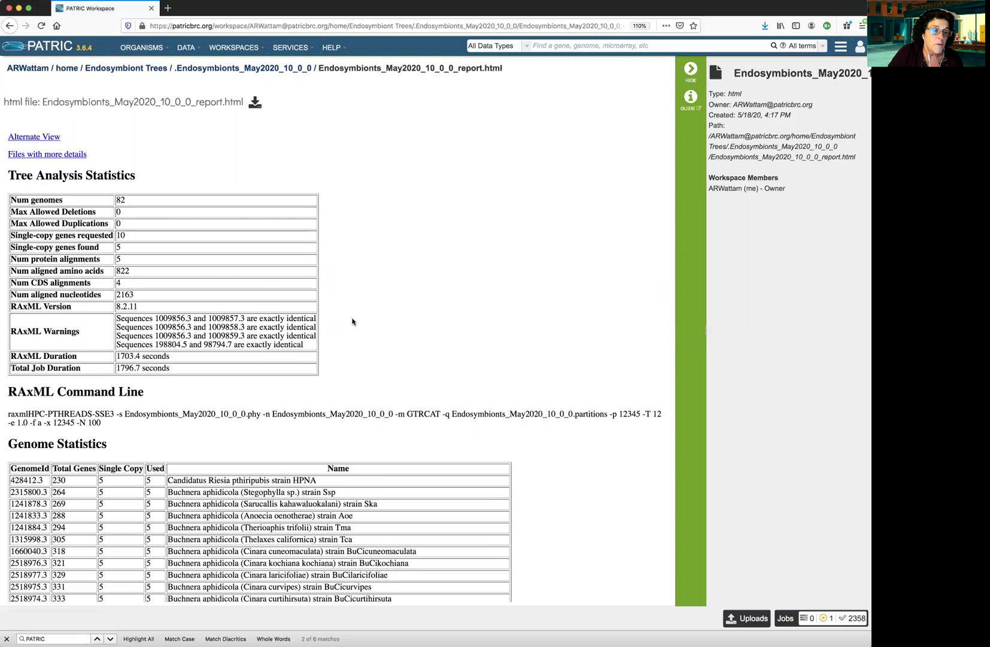
{"action": "scroll", "coordinate": [355, 315], "scroll_direction": "down", "scroll_amount": 2}
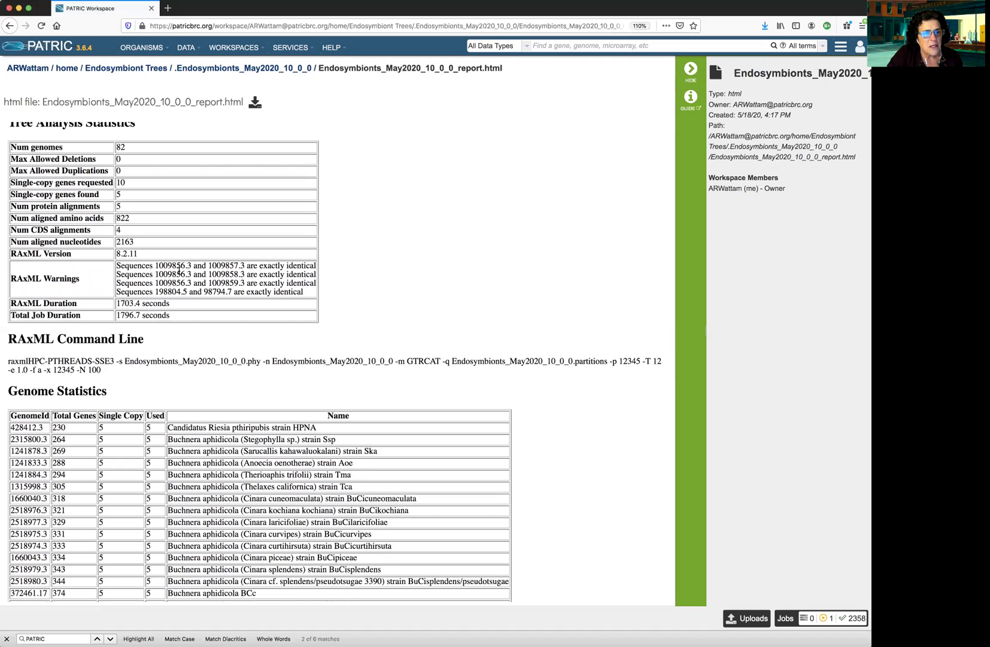
- Review the RAxML warnings, job duration and command line, and read through the Genome Statistics table to its end
{"action": "scroll", "coordinate": [166, 303], "scroll_direction": "up", "scroll_amount": 1}
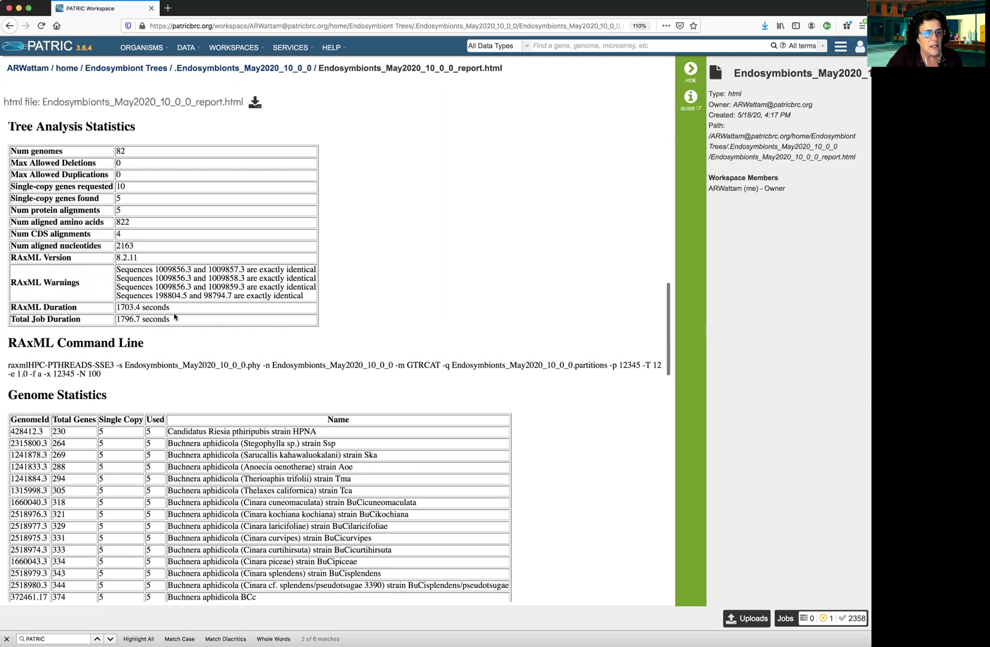
{"action": "scroll", "coordinate": [173, 313], "scroll_direction": "down", "scroll_amount": 2}
{"action": "scroll", "coordinate": [261, 305], "scroll_direction": "down", "scroll_amount": 4}
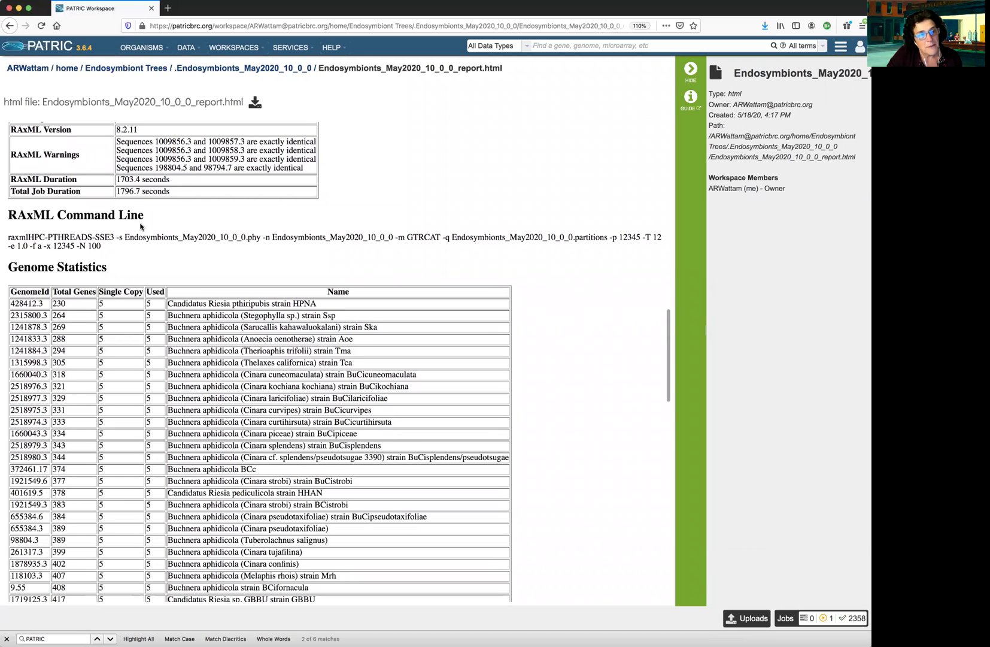
{"action": "scroll", "coordinate": [173, 268], "scroll_direction": "down", "scroll_amount": 3}
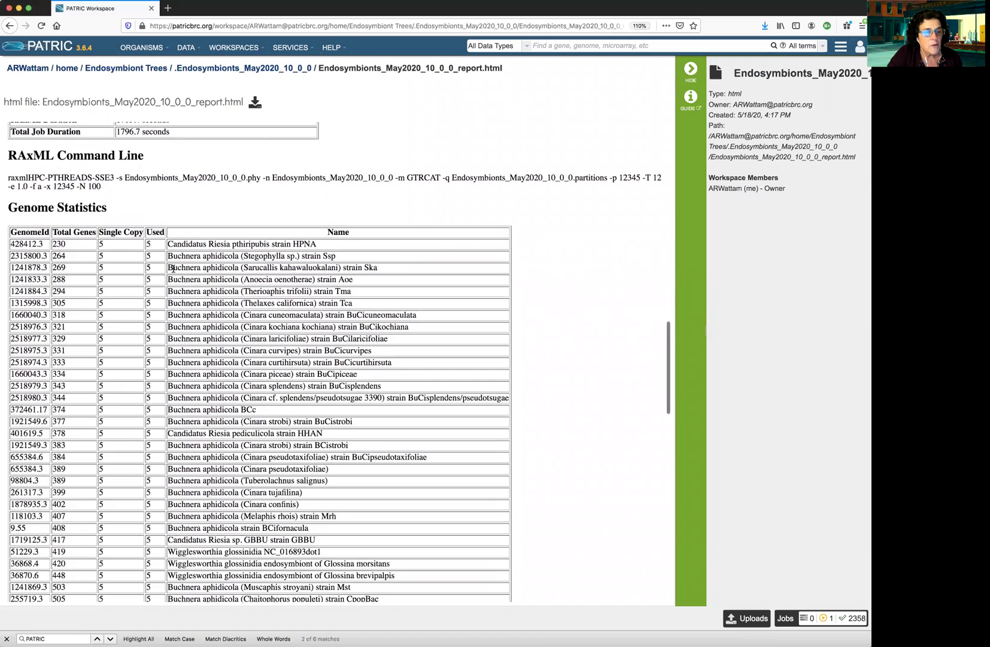
{"action": "scroll", "coordinate": [173, 268], "scroll_direction": "down", "scroll_amount": 3}
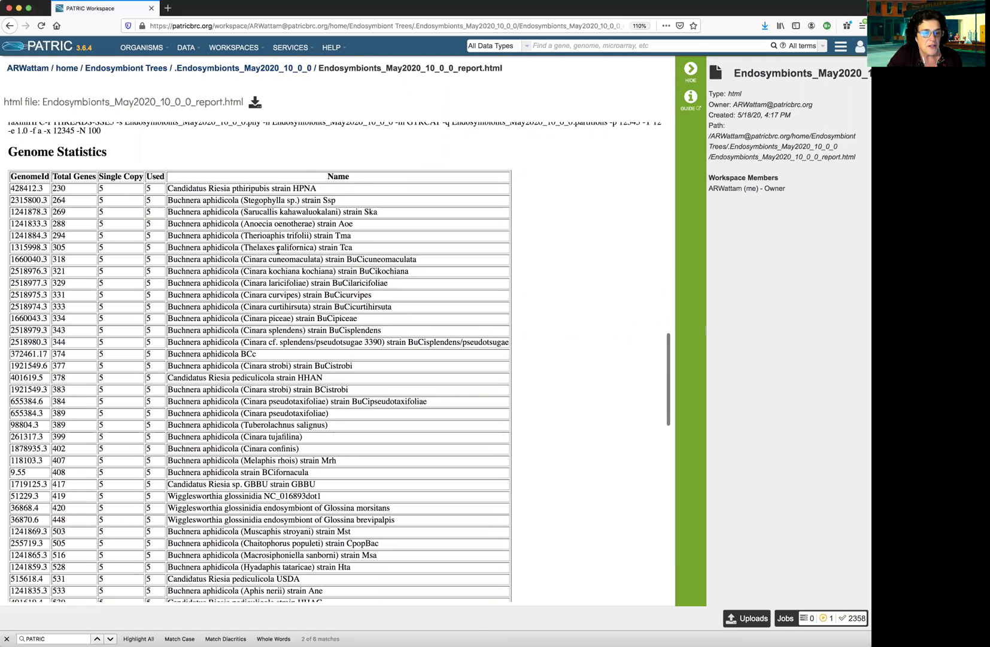
{"action": "scroll", "coordinate": [278, 251], "scroll_direction": "down", "scroll_amount": 6}
{"action": "scroll", "coordinate": [278, 250], "scroll_direction": "down", "scroll_amount": 14}
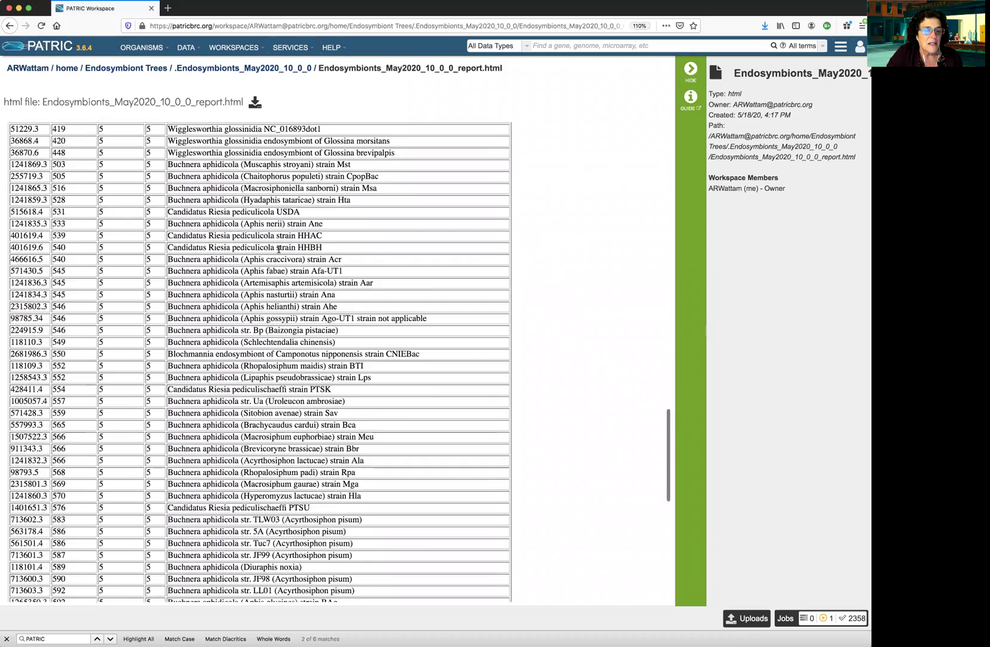
{"action": "scroll", "coordinate": [279, 247], "scroll_direction": "down", "scroll_amount": 1}
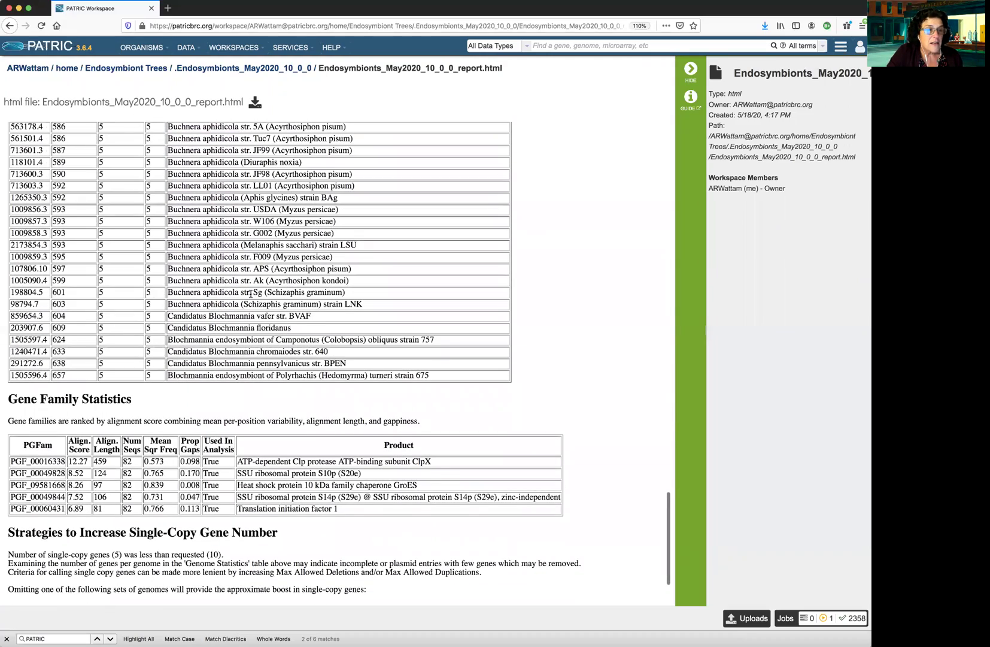
- Compare the total, single-copy and used gene counts between the first and last genomes of the Genome Statistics table
{"action": "scroll", "coordinate": [250, 292], "scroll_direction": "up", "scroll_amount": 12}
{"action": "scroll", "coordinate": [250, 293], "scroll_direction": "up", "scroll_amount": 7}
{"action": "scroll", "coordinate": [250, 293], "scroll_direction": "up", "scroll_amount": 3}
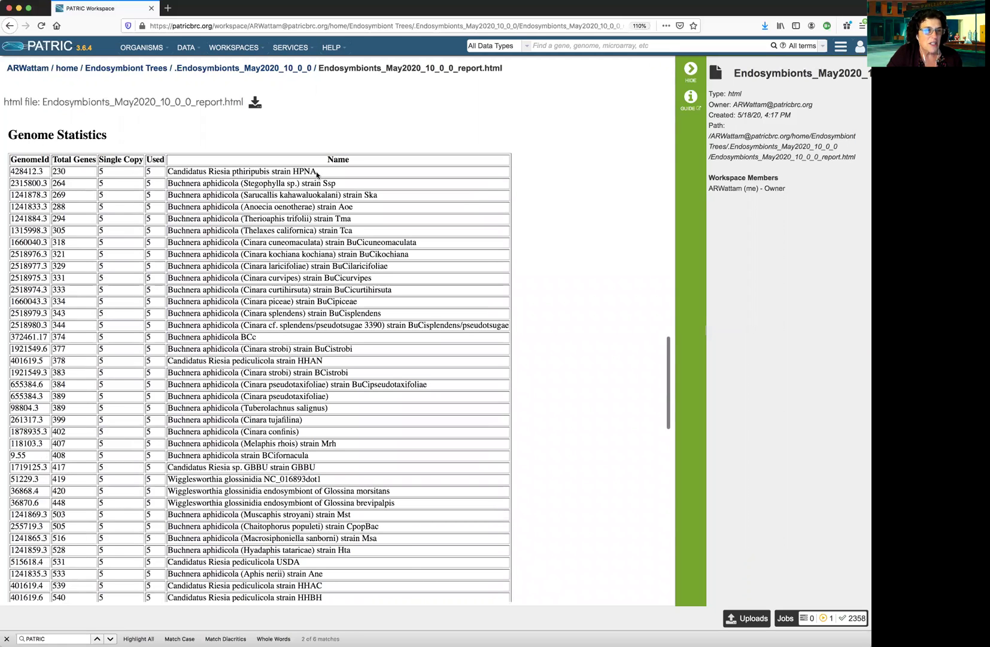
{"action": "scroll", "coordinate": [254, 275], "scroll_direction": "down", "scroll_amount": 4}
{"action": "scroll", "coordinate": [253, 272], "scroll_direction": "down", "scroll_amount": 15}
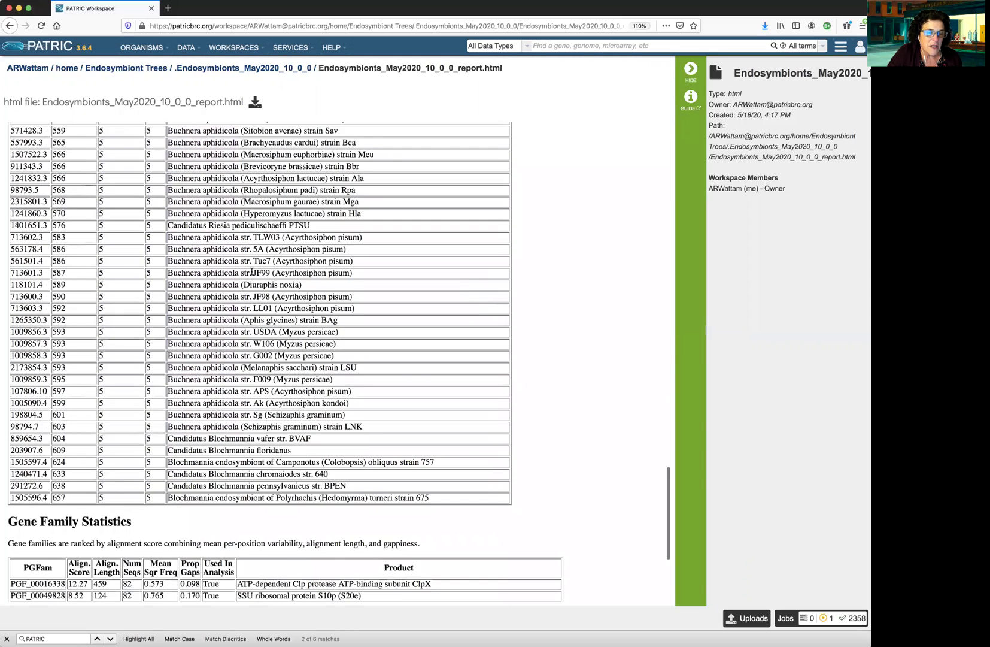
{"action": "scroll", "coordinate": [252, 273], "scroll_direction": "down", "scroll_amount": 2}
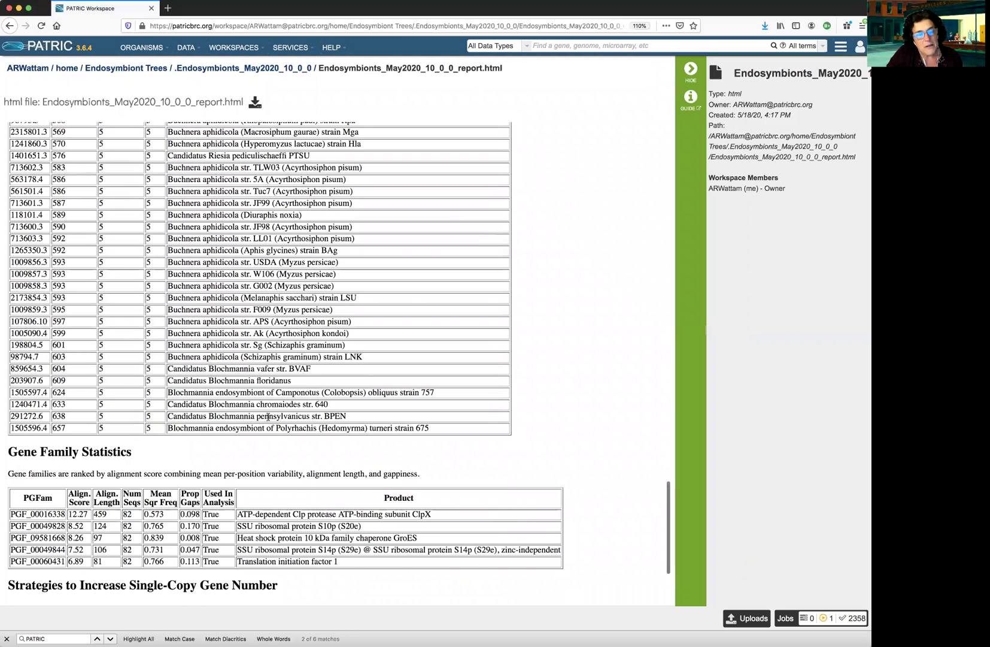
{"action": "scroll", "coordinate": [83, 407], "scroll_direction": "down", "scroll_amount": 1}
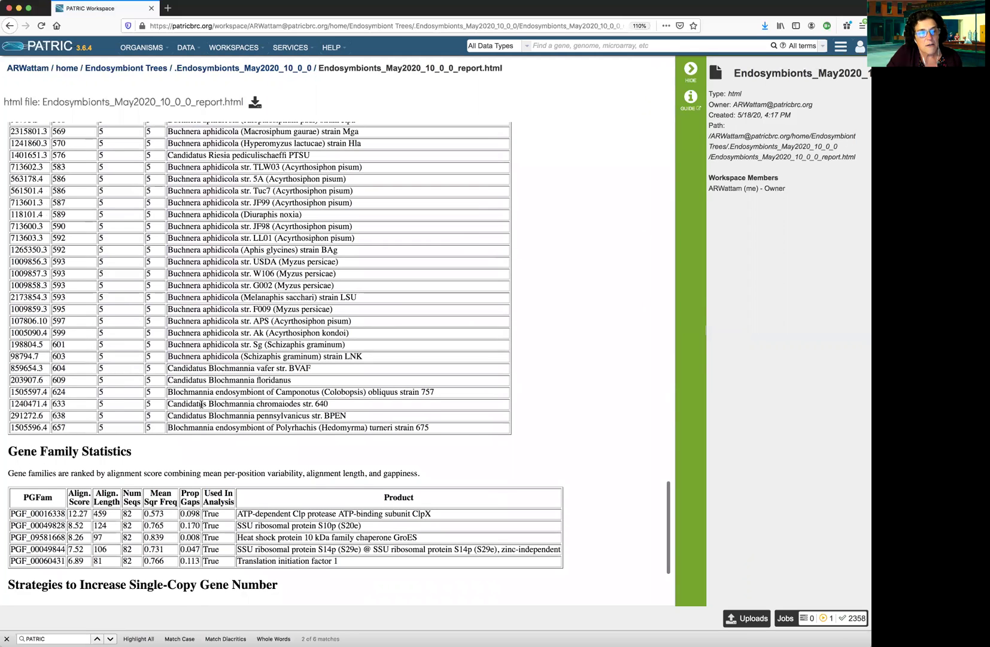
- Examine the Gene Family Statistics table and the strategies to increase the single-copy gene number, including the genomes to omit
{"action": "scroll", "coordinate": [180, 405], "scroll_direction": "down", "scroll_amount": 3}
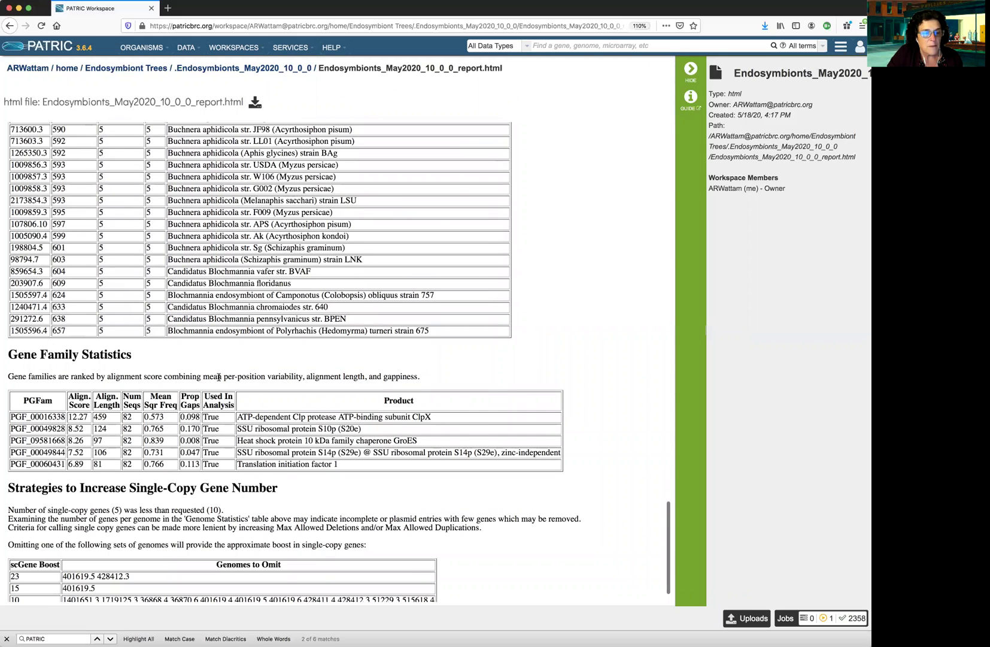
{"action": "scroll", "coordinate": [220, 377], "scroll_direction": "down", "scroll_amount": 1}
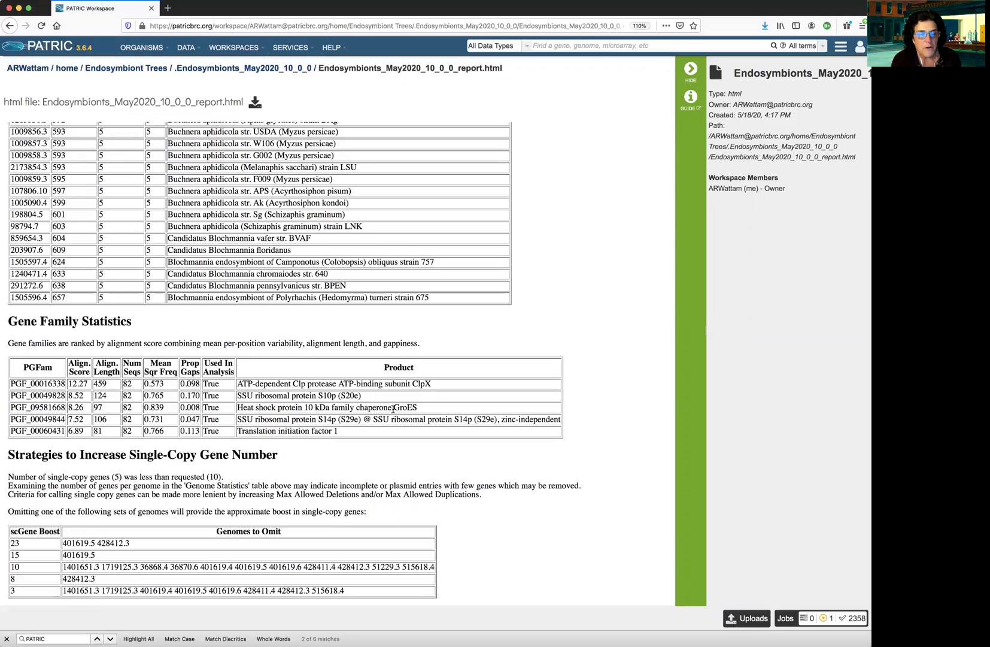
{"action": "scroll", "coordinate": [407, 340], "scroll_direction": "down", "scroll_amount": 1}
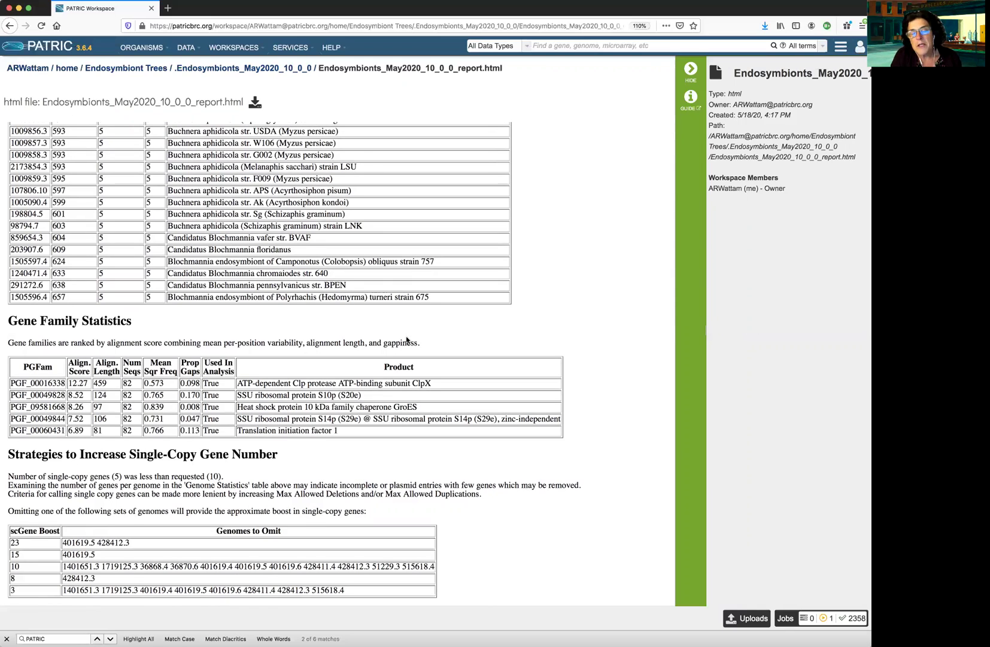
{"action": "scroll", "coordinate": [314, 293], "scroll_direction": "down", "scroll_amount": 1}
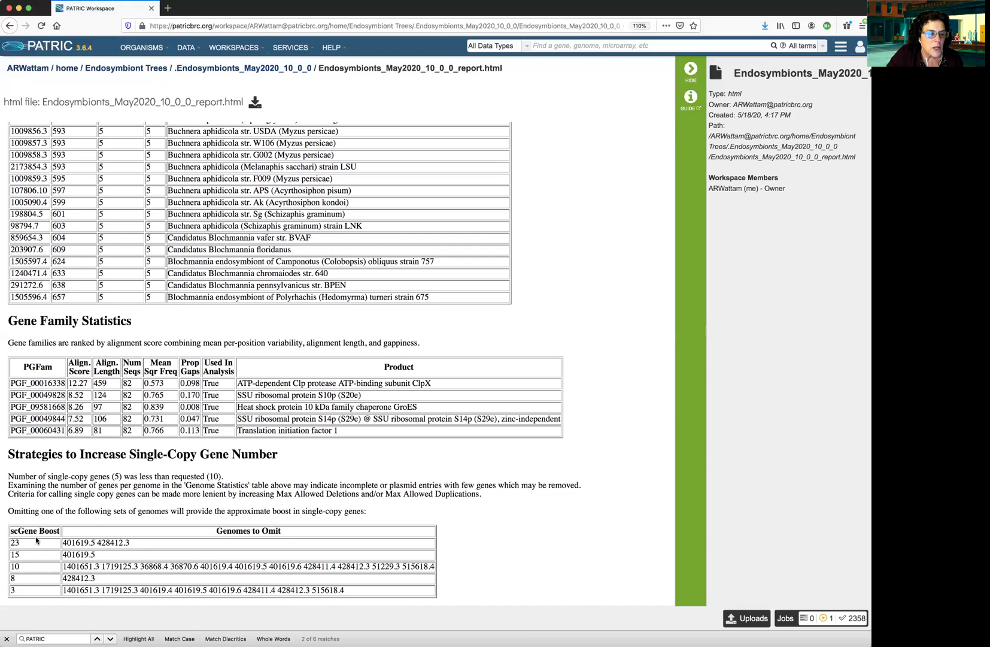
- Copy genome ID 401619.5 from the first Genomes to Omit row and search the report for it, stepping through the matches
{"action": "left_click_drag", "start_coordinate": [97, 543], "coordinate": [54, 543]}
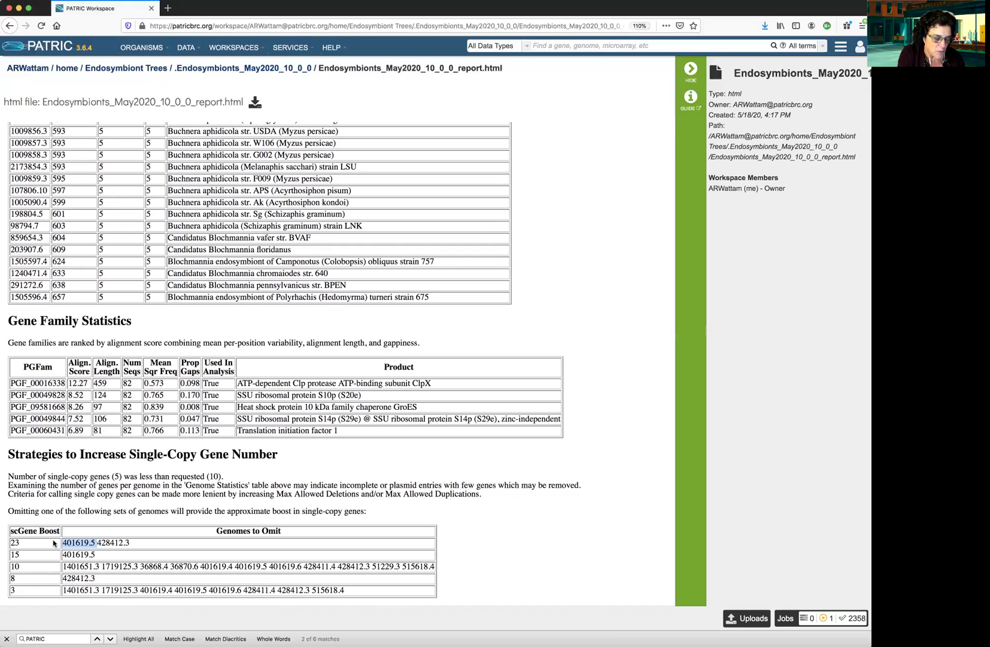
{"action": "key", "text": "super+c"}
{"action": "key", "text": "super+f"}
{"action": "key", "text": "super+v"}
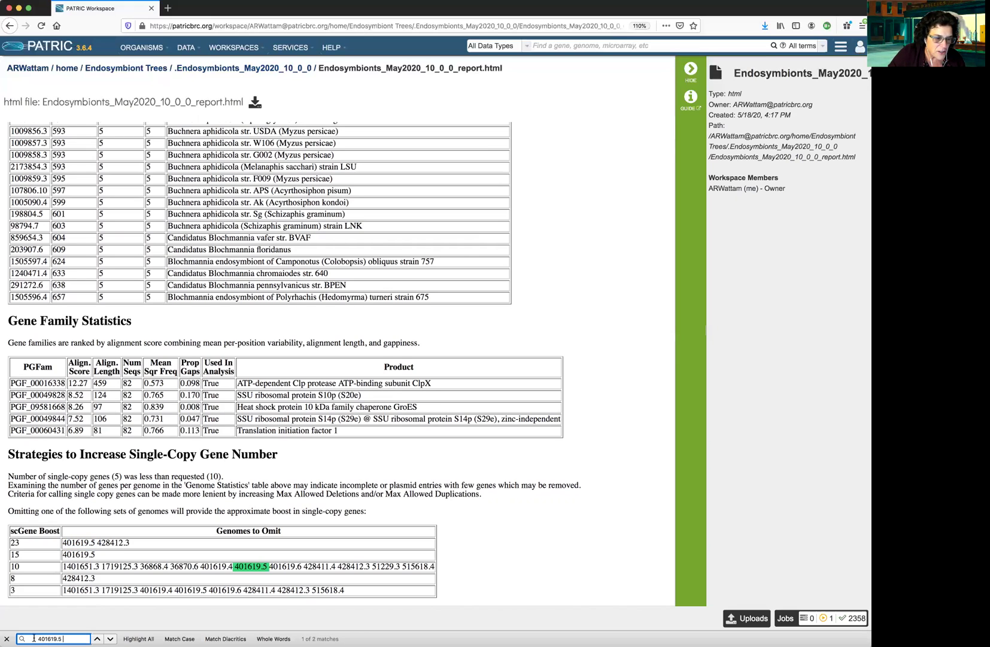
{"action": "left_click", "coordinate": [111, 638]}
{"action": "key", "text": "Return"}
{"action": "key", "text": "Return"}
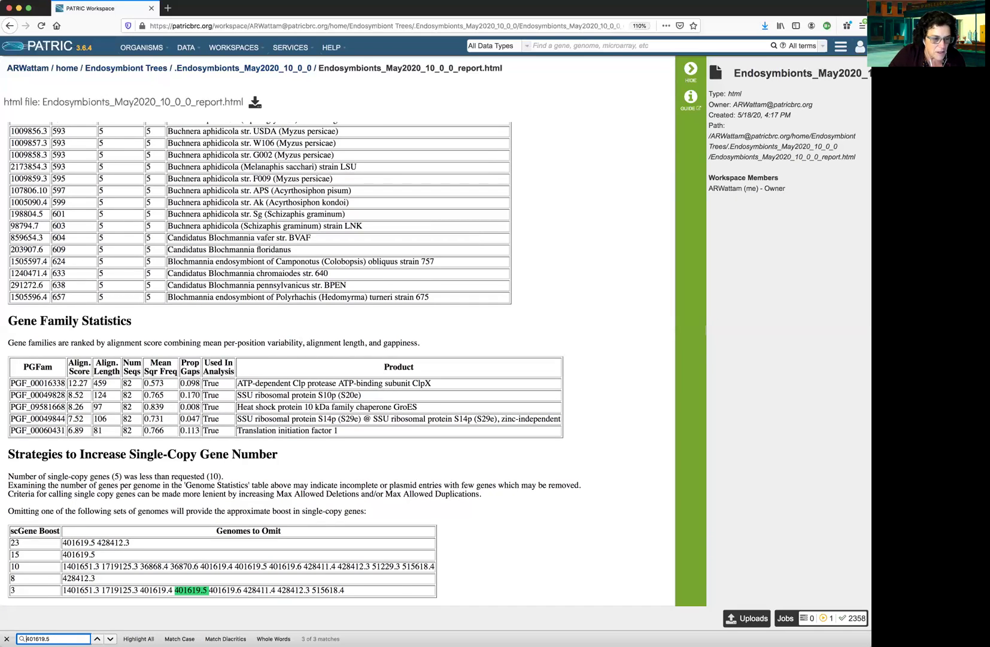
{"action": "left_click", "coordinate": [97, 638]}
{"action": "left_click", "coordinate": [97, 638]}
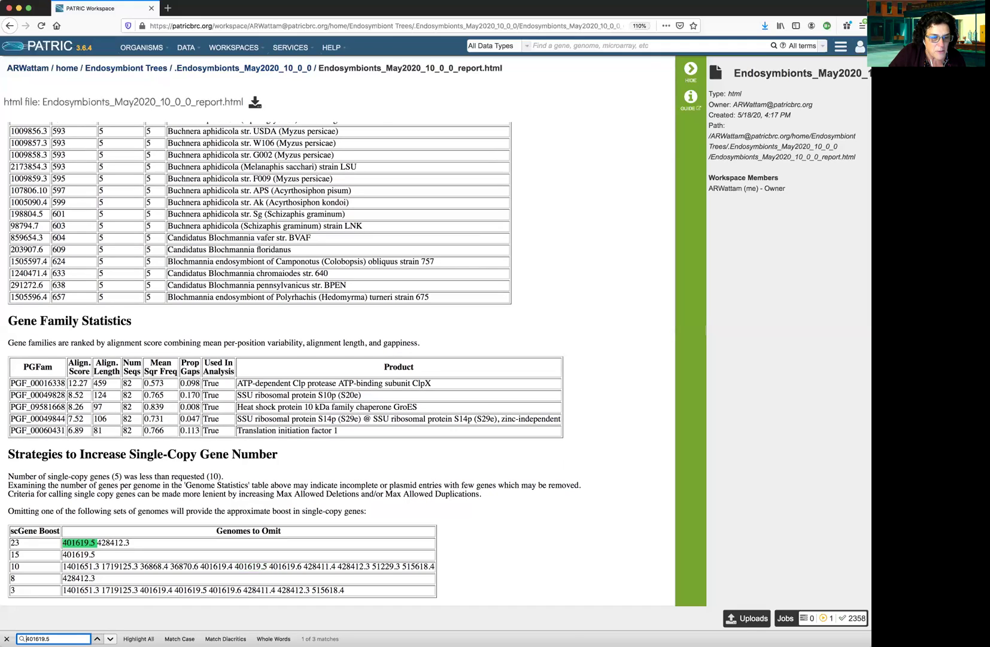
{"action": "left_click", "coordinate": [97, 638]}
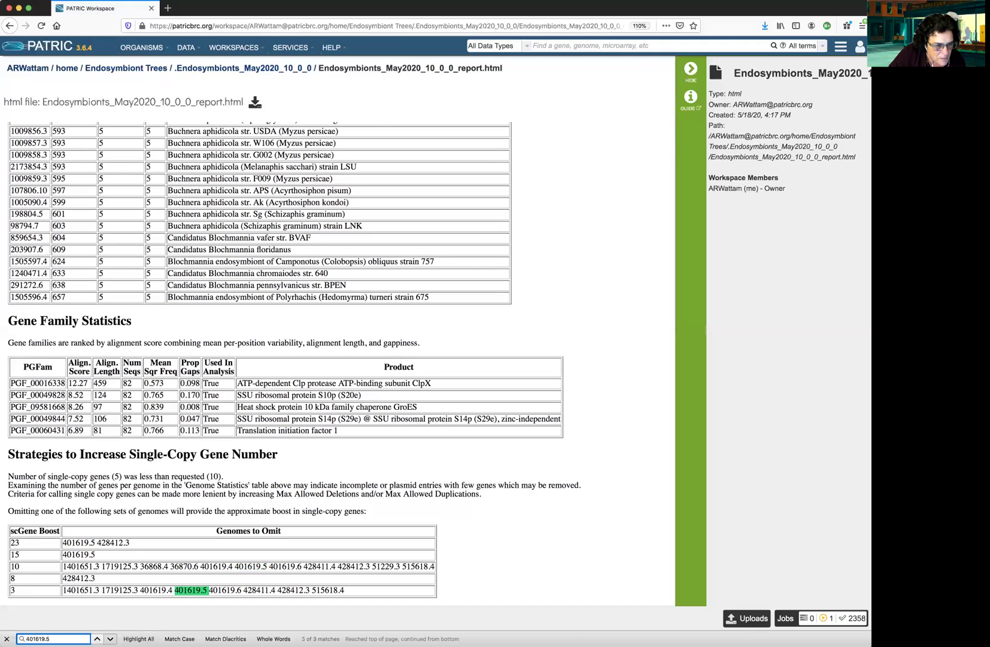
{"action": "left_click", "coordinate": [110, 638]}
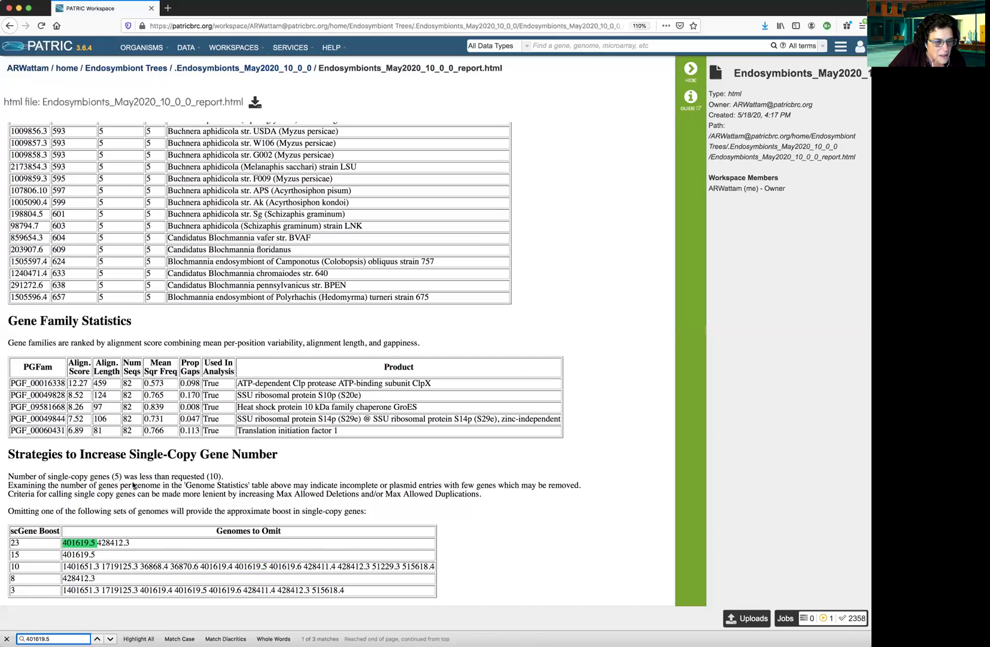
- Locate genome 401619.5 in the phylogenetic tree through the page search and highlight its name, Riesia pediculicola strain HHAN
{"action": "scroll", "coordinate": [133, 485], "scroll_direction": "up", "scroll_amount": 20}
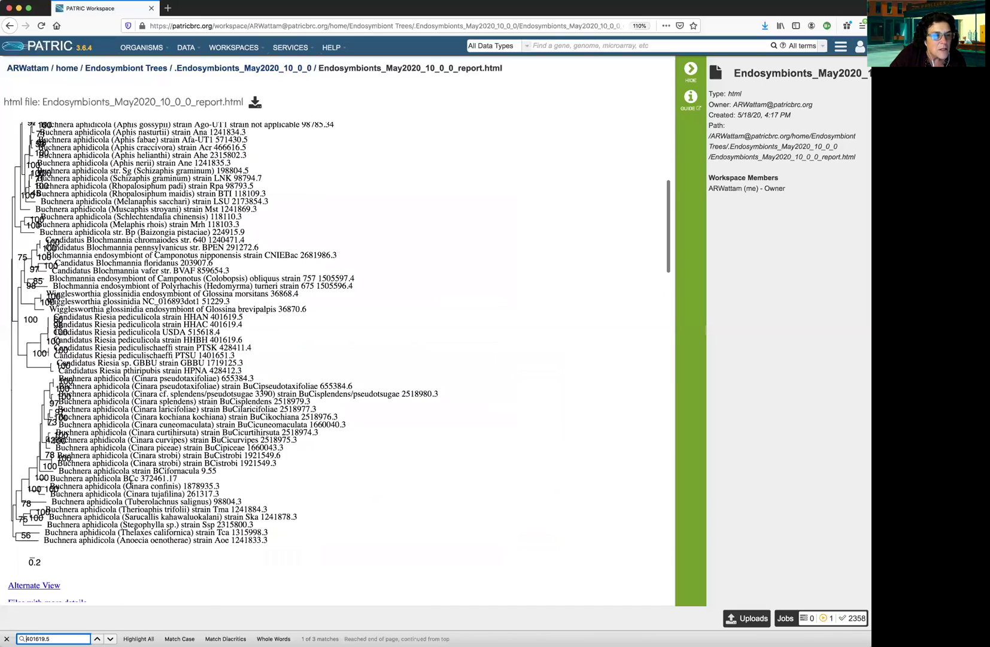
{"action": "scroll", "coordinate": [130, 483], "scroll_direction": "up", "scroll_amount": 3}
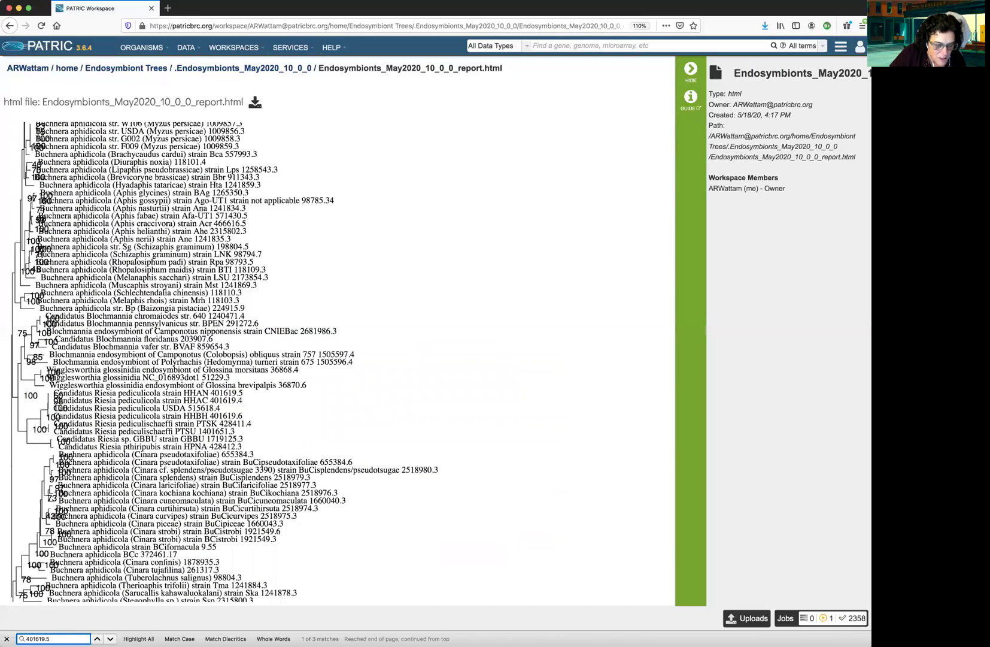
{"action": "key", "text": "Return"}
{"action": "key", "text": "Return"}
{"action": "key", "text": "Return"}
{"action": "key", "text": "Return"}
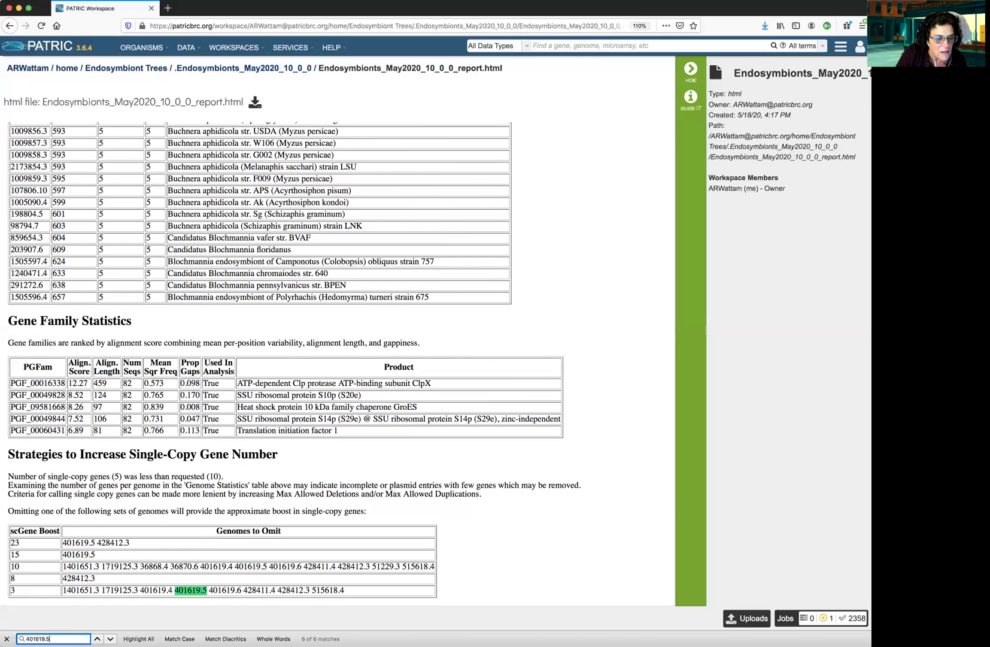
{"action": "key", "text": "Return"}
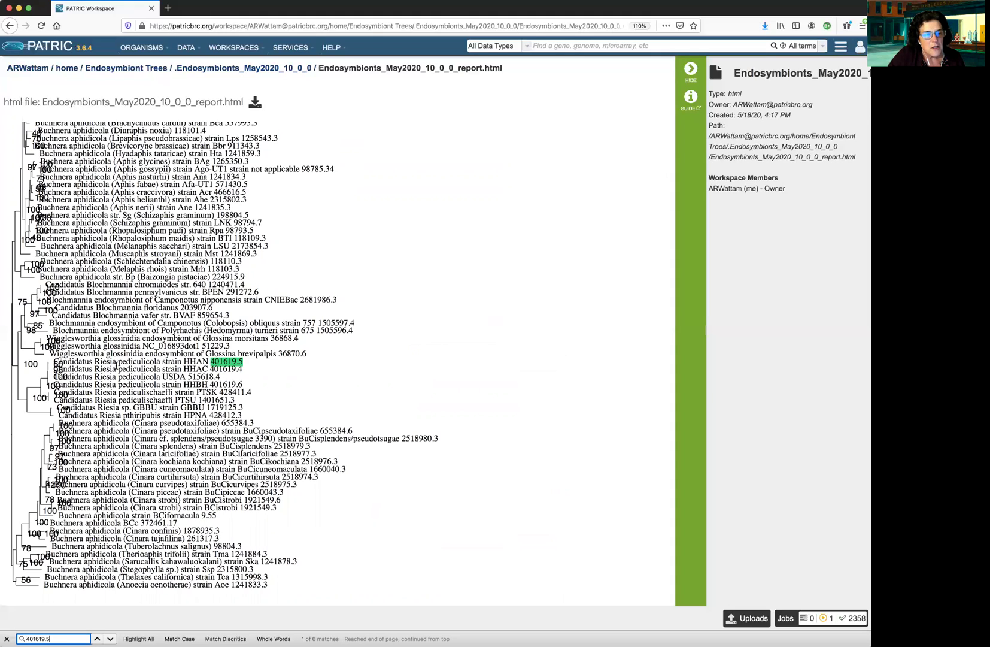
{"action": "left_click_drag", "start_coordinate": [92, 361], "coordinate": [209, 361]}
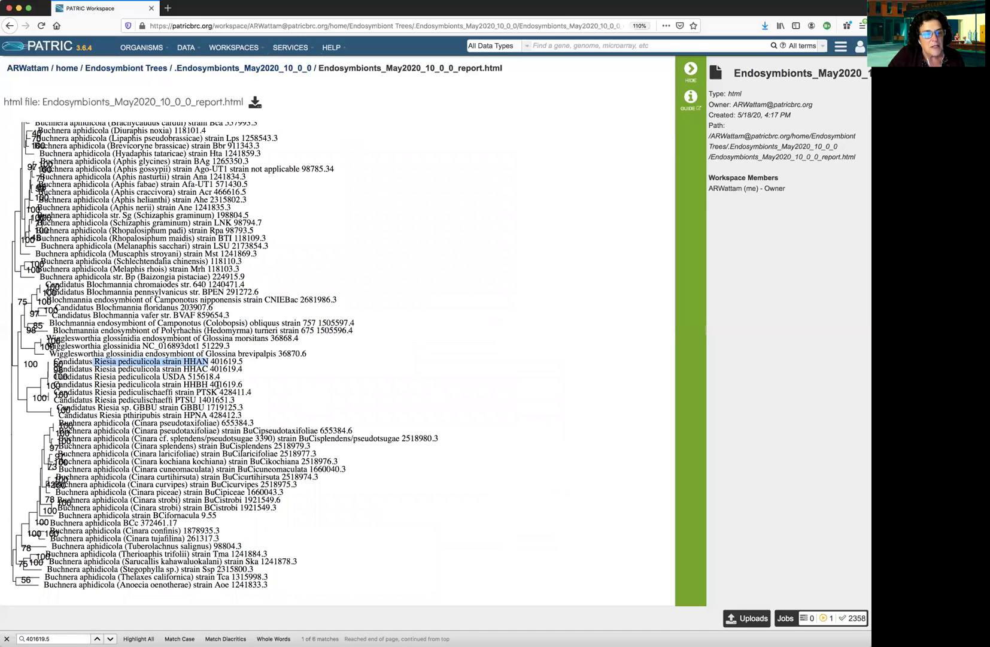
- Search the report for 428412.3, the second genome ID in the first Genomes to Omit row, and locate it in the tree
{"action": "scroll", "coordinate": [248, 407], "scroll_direction": "down", "scroll_amount": 5}
{"action": "scroll", "coordinate": [248, 407], "scroll_direction": "down", "scroll_amount": 20}
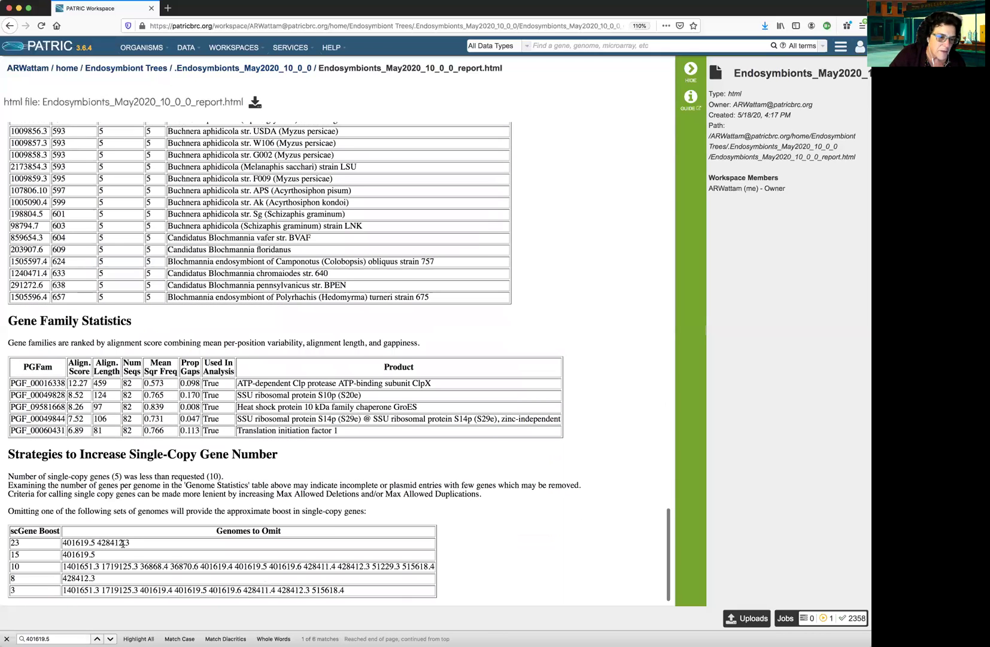
{"action": "left_click_drag", "start_coordinate": [130, 542], "coordinate": [98, 542]}
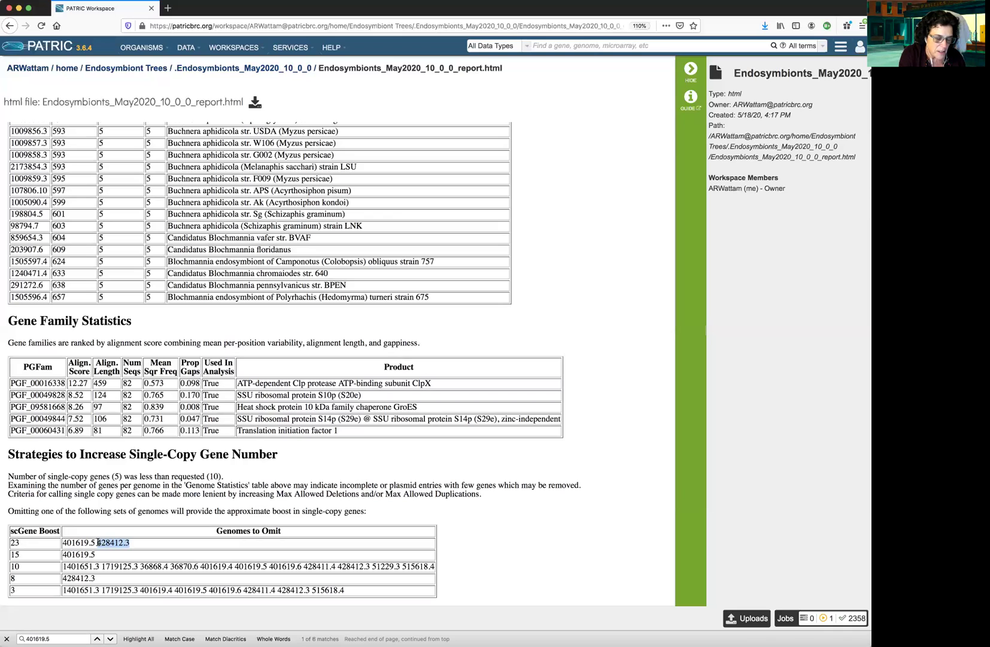
{"action": "key", "text": "super+f"}
{"action": "key", "text": "super+v"}
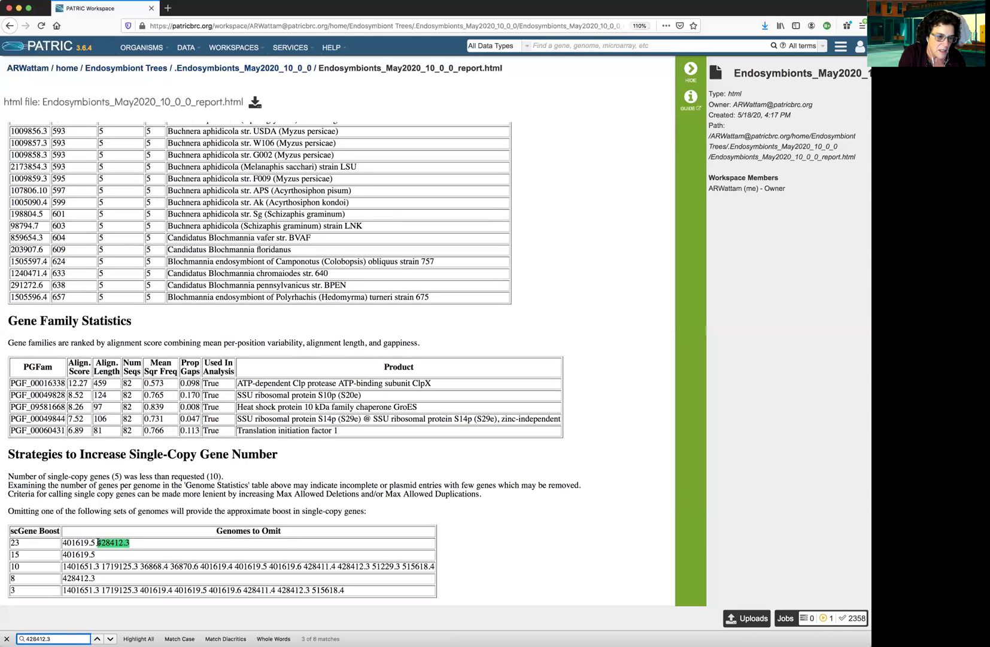
{"action": "key", "text": "Return"}
{"action": "key", "text": "Return"}
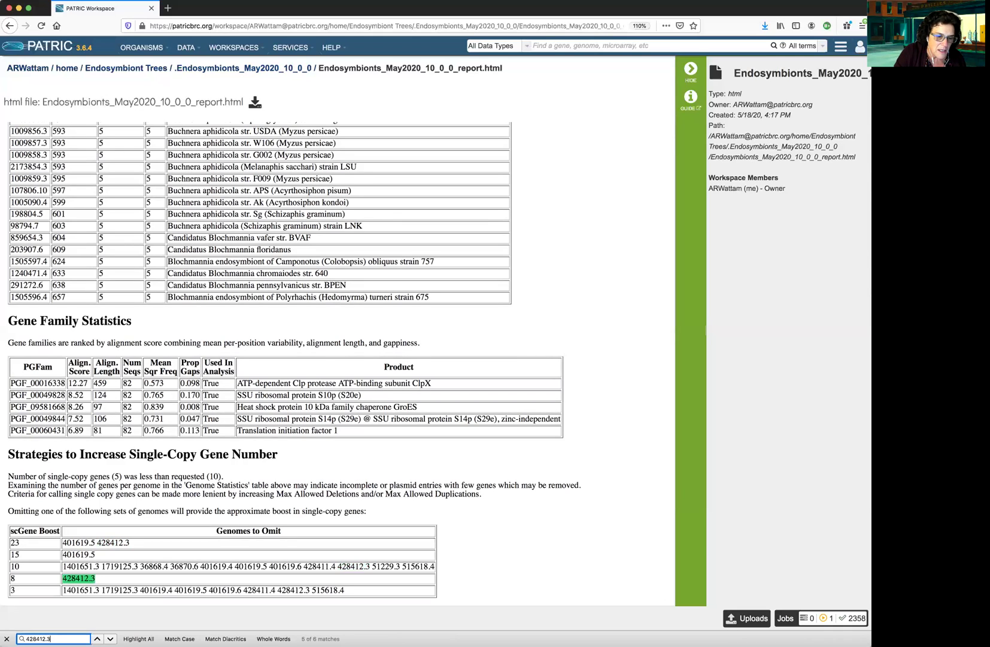
{"action": "key", "text": "Return"}
{"action": "key", "text": "Return"}
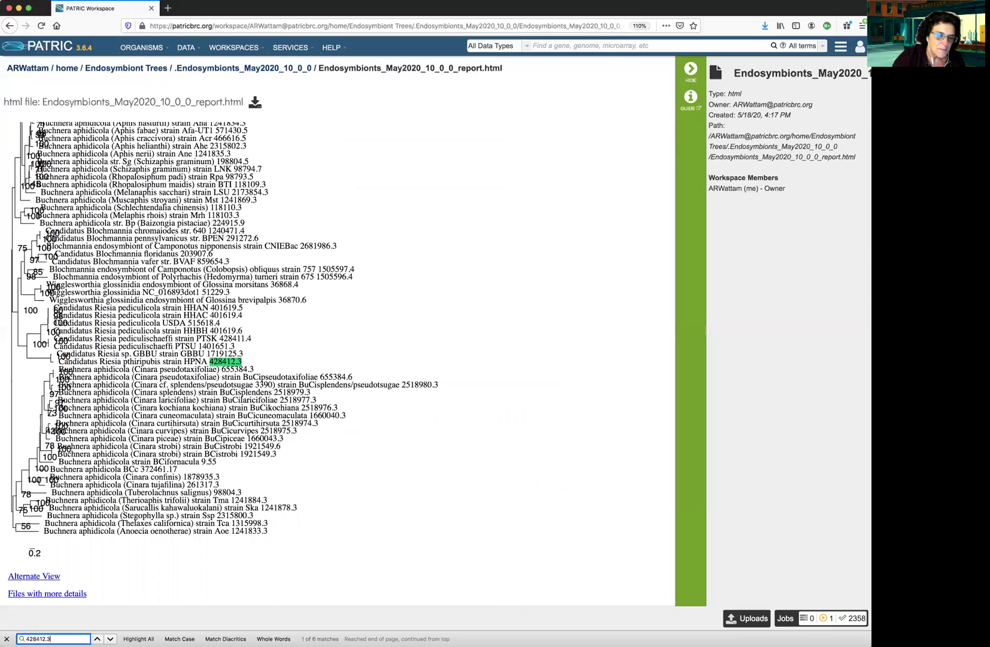
- Highlight genome IDs 1009856.3, 1009857.3 and 1009858.3 in turn within the RAxML Warnings about identical sequences
{"action": "scroll", "coordinate": [188, 375], "scroll_direction": "down", "scroll_amount": 5}
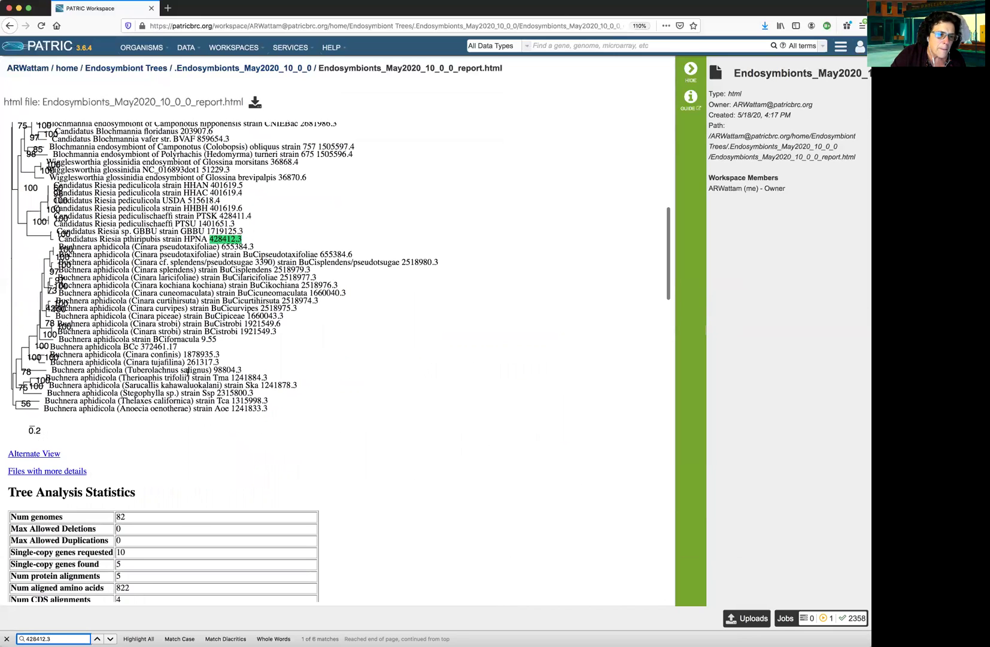
{"action": "scroll", "coordinate": [188, 375], "scroll_direction": "down", "scroll_amount": 1}
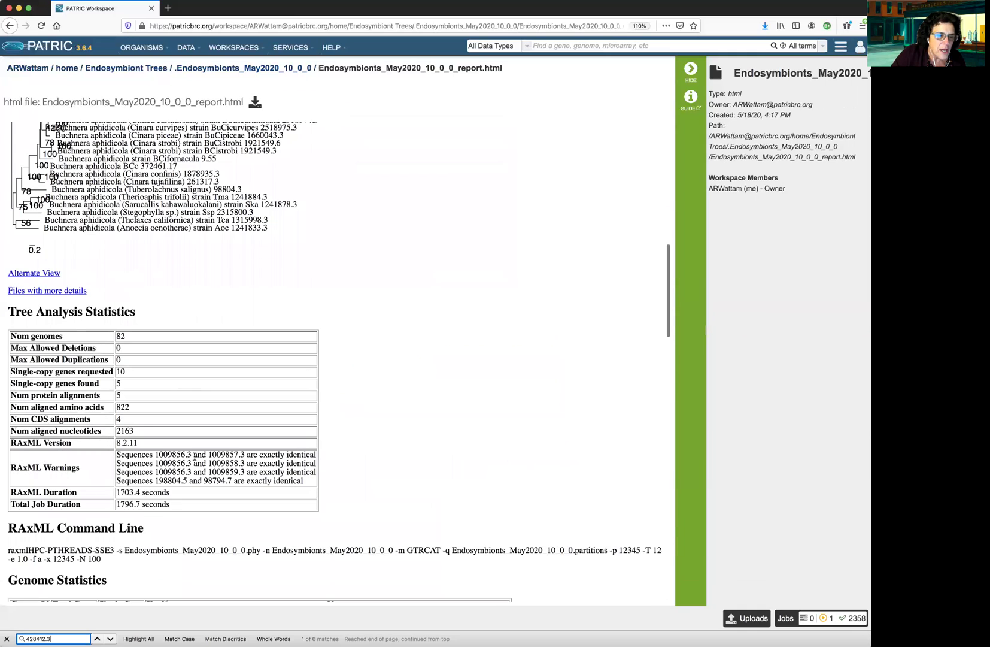
{"action": "left_click_drag", "start_coordinate": [190, 455], "coordinate": [156, 456]}
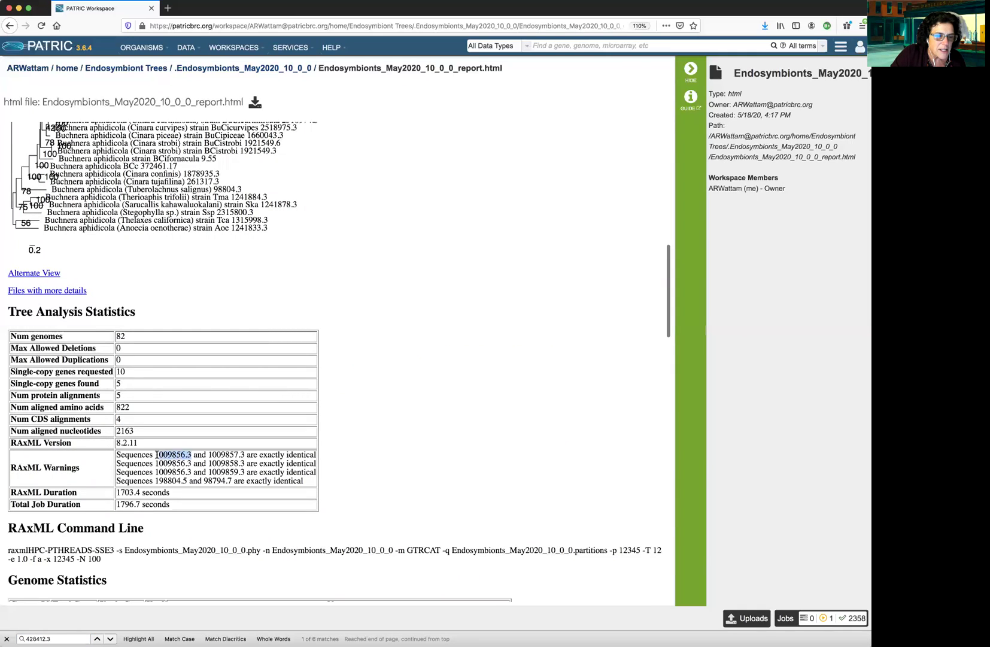
{"action": "left_click", "coordinate": [244, 455]}
{"action": "left_click_drag", "start_coordinate": [244, 455], "coordinate": [206, 455]}
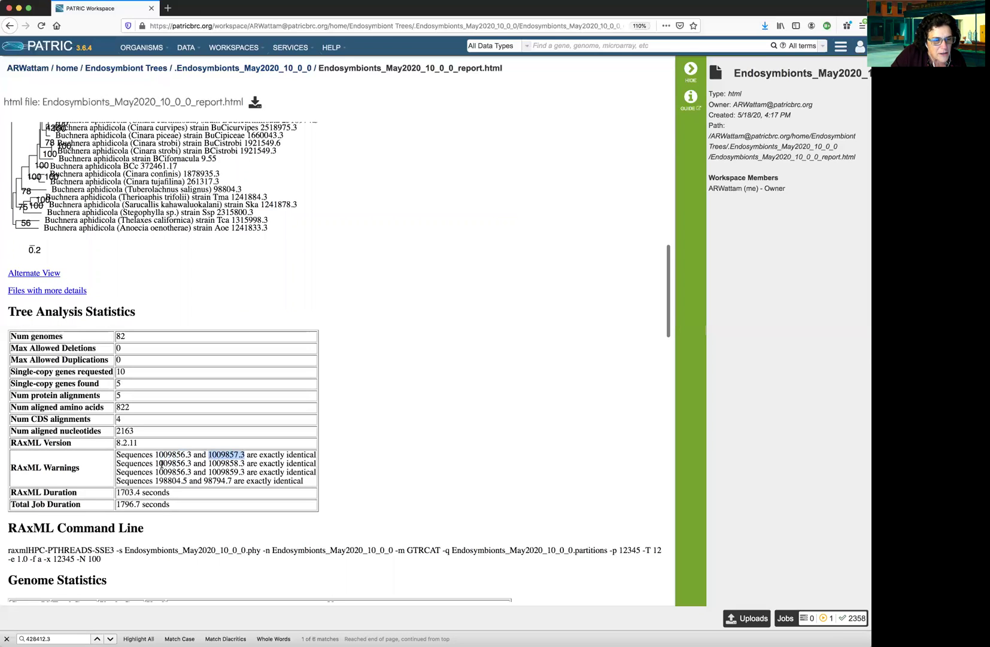
{"action": "left_click_drag", "start_coordinate": [245, 463], "coordinate": [206, 463]}
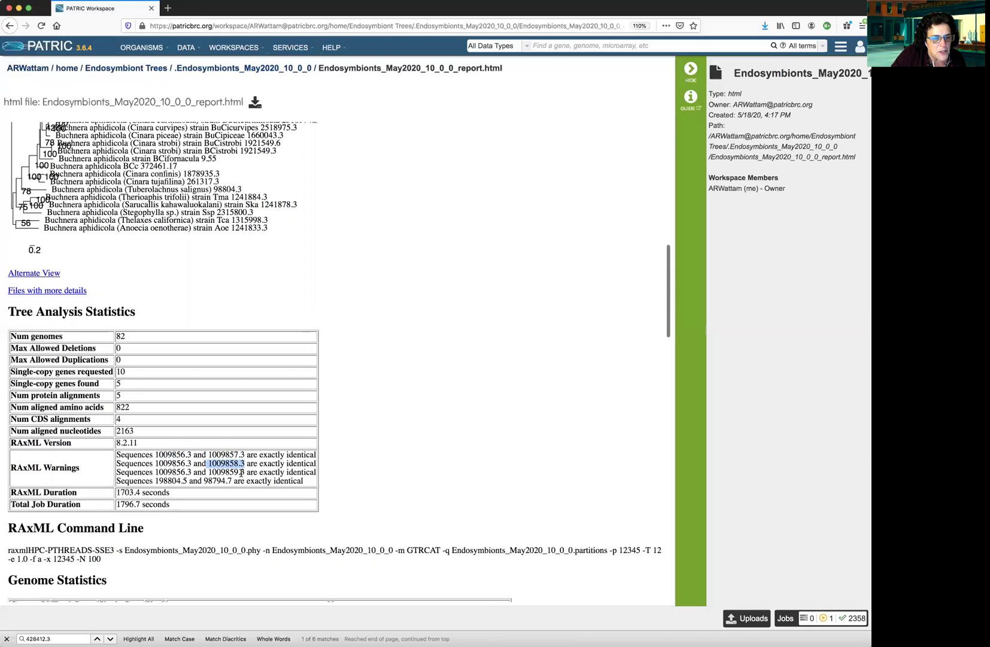
- Highlight genome ID 1009859.3 in the RAxML Warnings and review the Myzus persicae strains at the start of the rendered tree
{"action": "left_click_drag", "start_coordinate": [244, 472], "coordinate": [209, 472]}
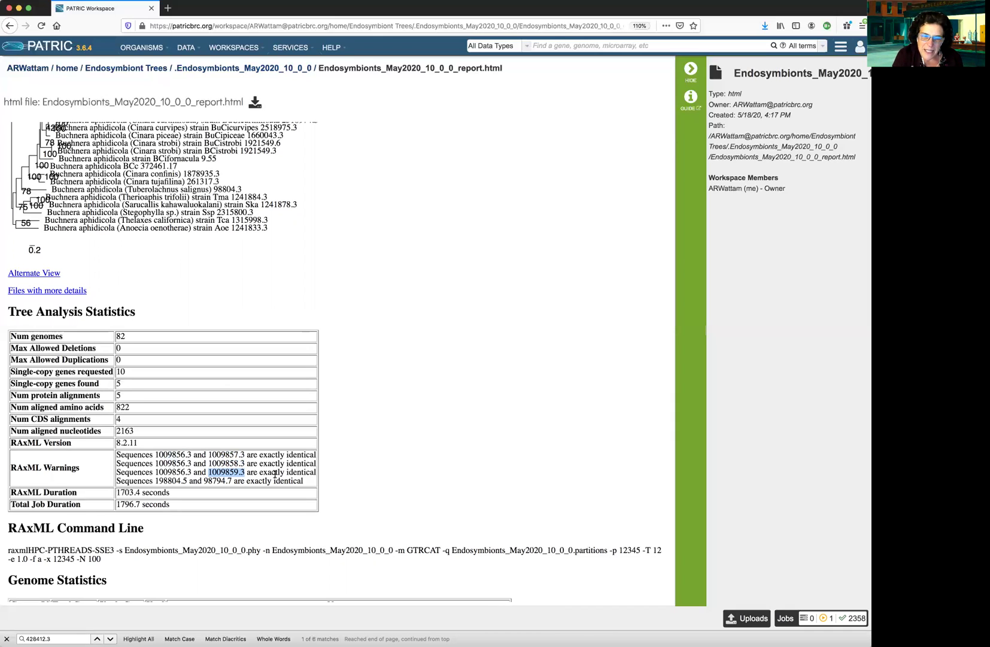
{"action": "scroll", "coordinate": [252, 276], "scroll_direction": "up", "scroll_amount": 10}
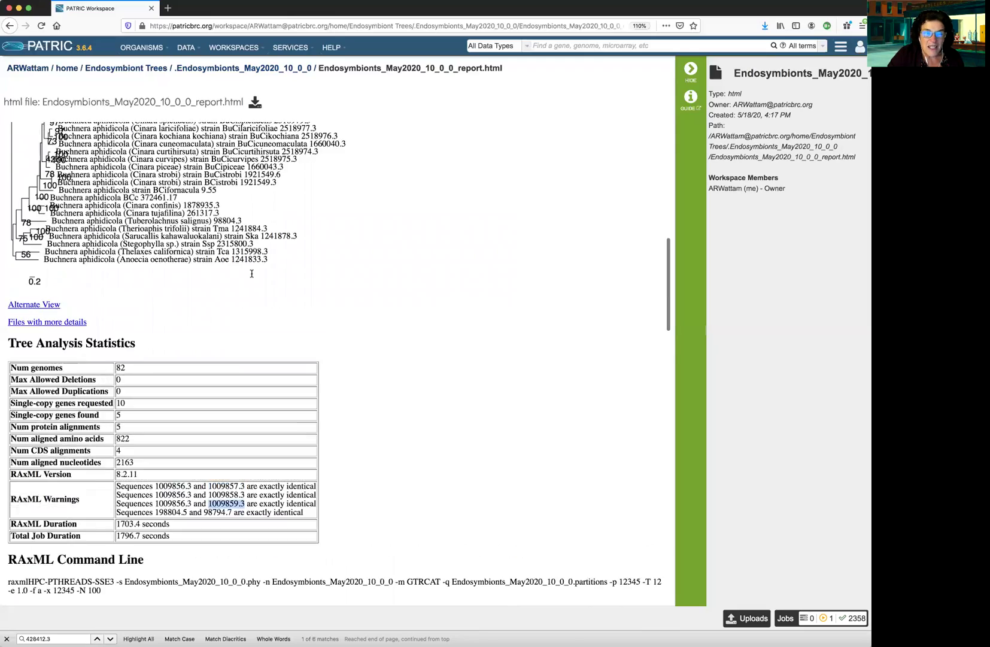
{"action": "scroll", "coordinate": [252, 276], "scroll_direction": "up", "scroll_amount": 3}
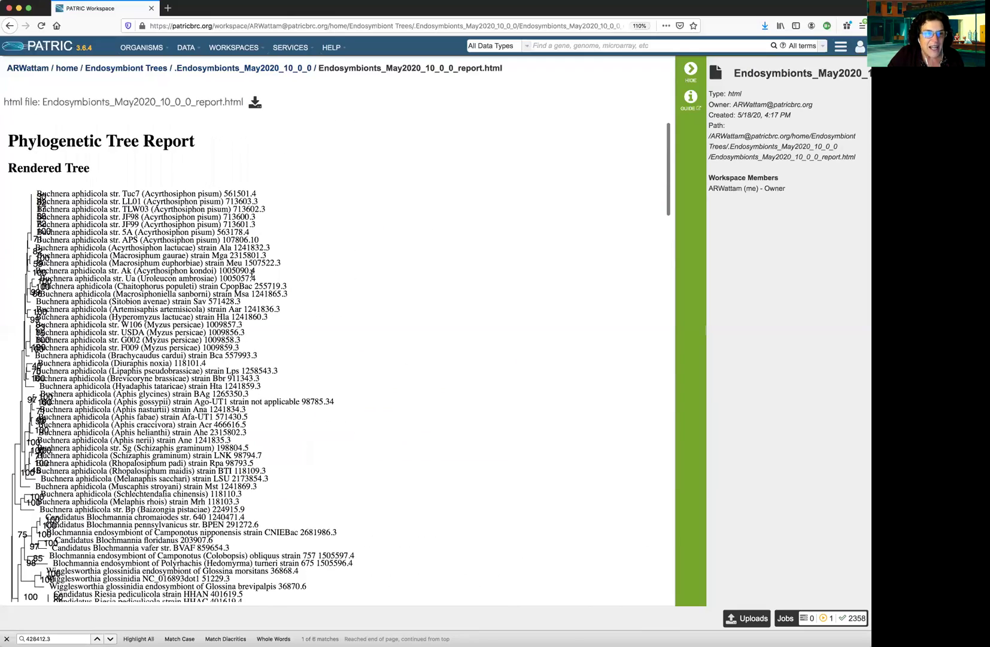
- Look through the rest of the rendered tree, the Tree Analysis Statistics and the Genome Statistics table, and return to the tree
{"action": "scroll", "coordinate": [252, 272], "scroll_direction": "down", "scroll_amount": 7}
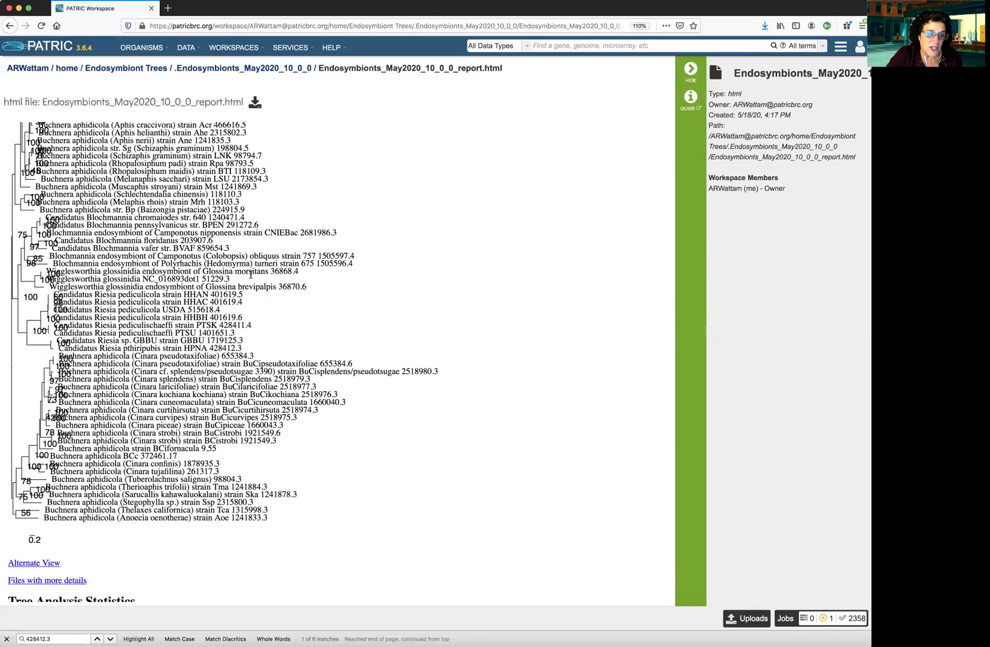
{"action": "scroll", "coordinate": [246, 291], "scroll_direction": "down", "scroll_amount": 10}
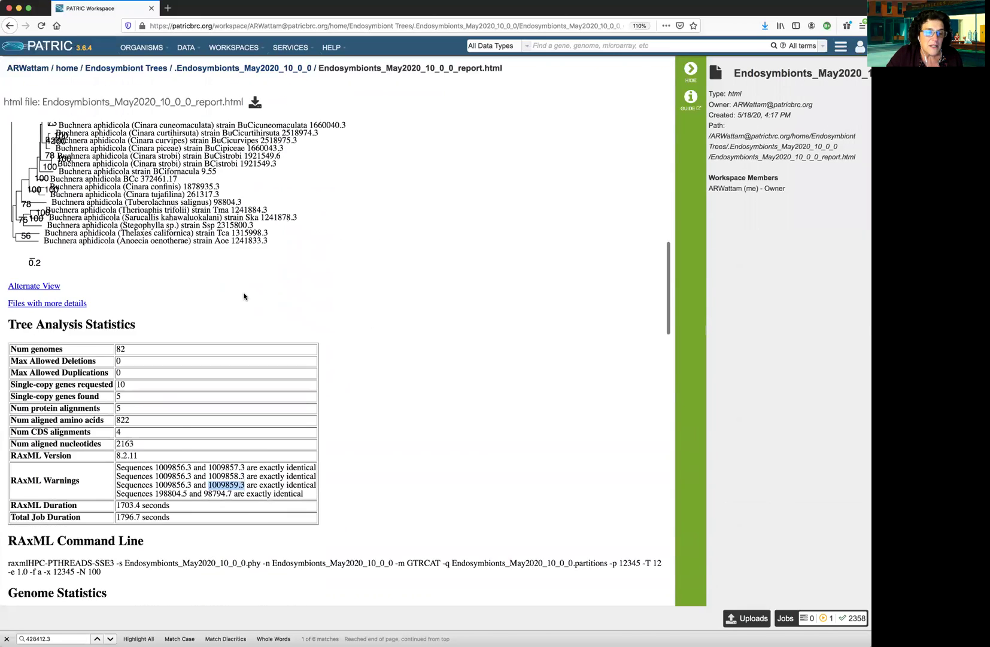
{"action": "scroll", "coordinate": [309, 406], "scroll_direction": "down", "scroll_amount": 2}
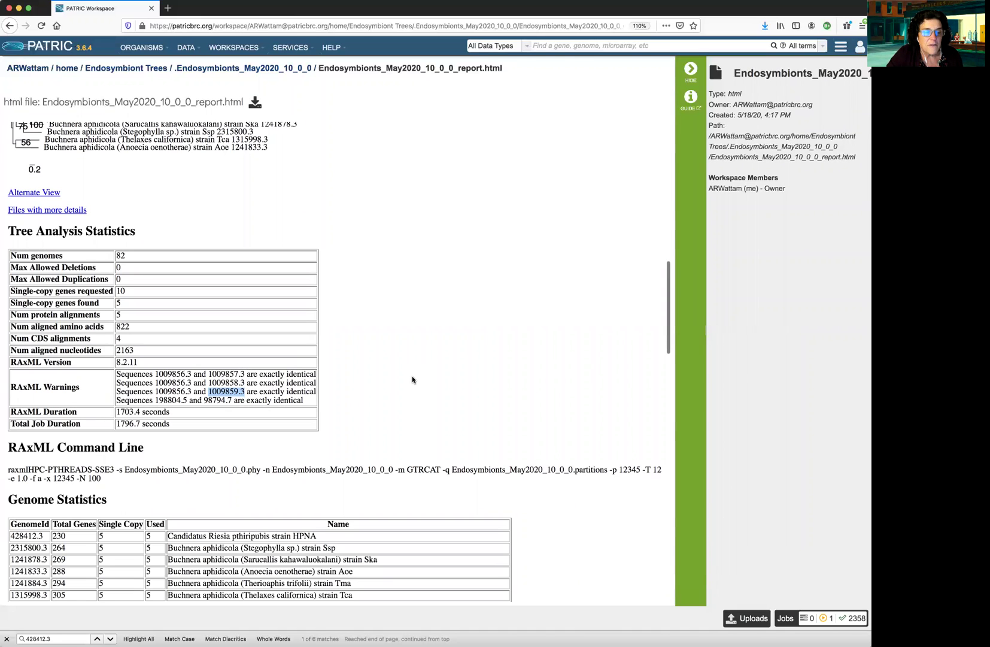
{"action": "scroll", "coordinate": [403, 376], "scroll_direction": "down", "scroll_amount": 2}
{"action": "scroll", "coordinate": [402, 376], "scroll_direction": "up", "scroll_amount": 10}
{"action": "scroll", "coordinate": [403, 375], "scroll_direction": "up", "scroll_amount": 10}
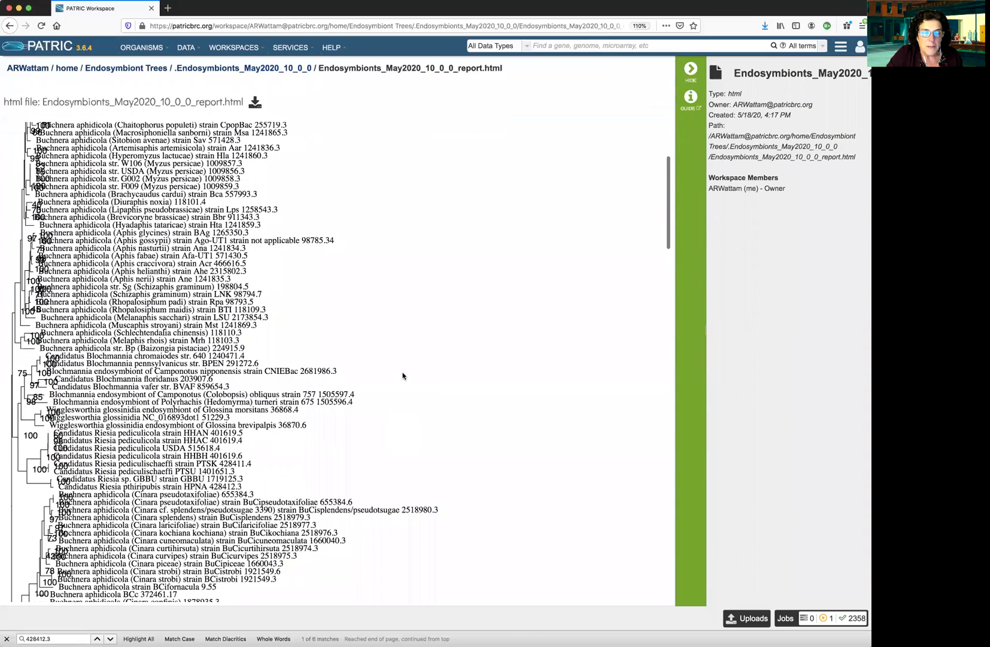